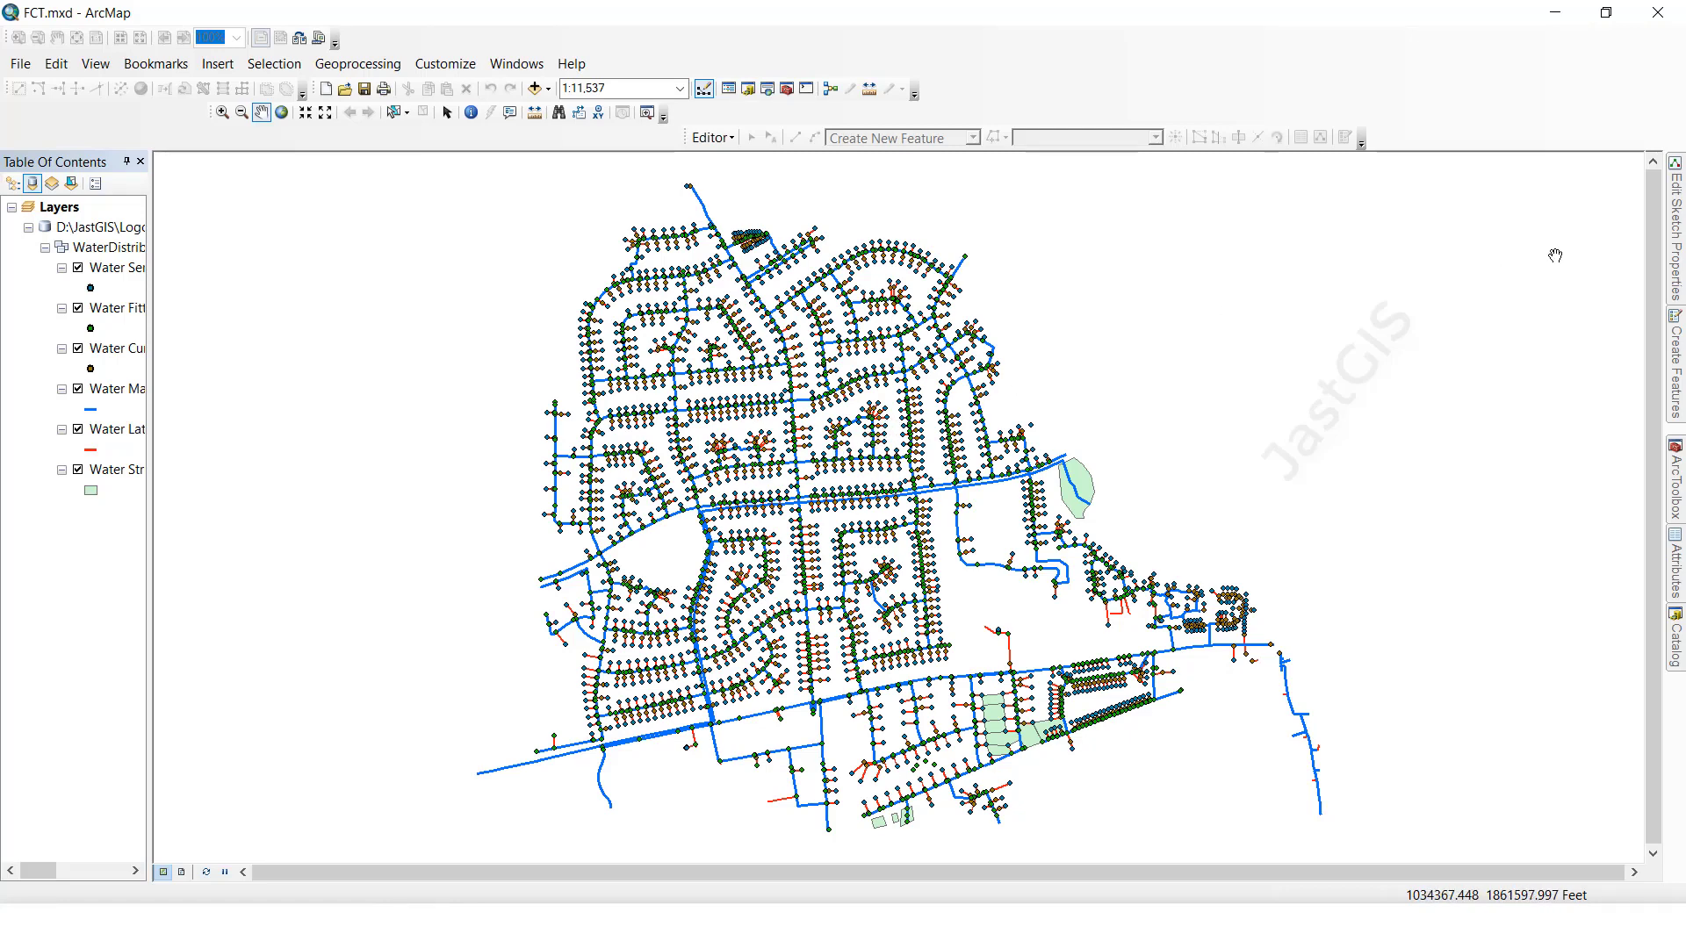
Step: Close FCT.mxd without saving and minimize the Capture.JPG screenshot to show the Repair data folder
left_click(1655, 12)
left_click(846, 509)
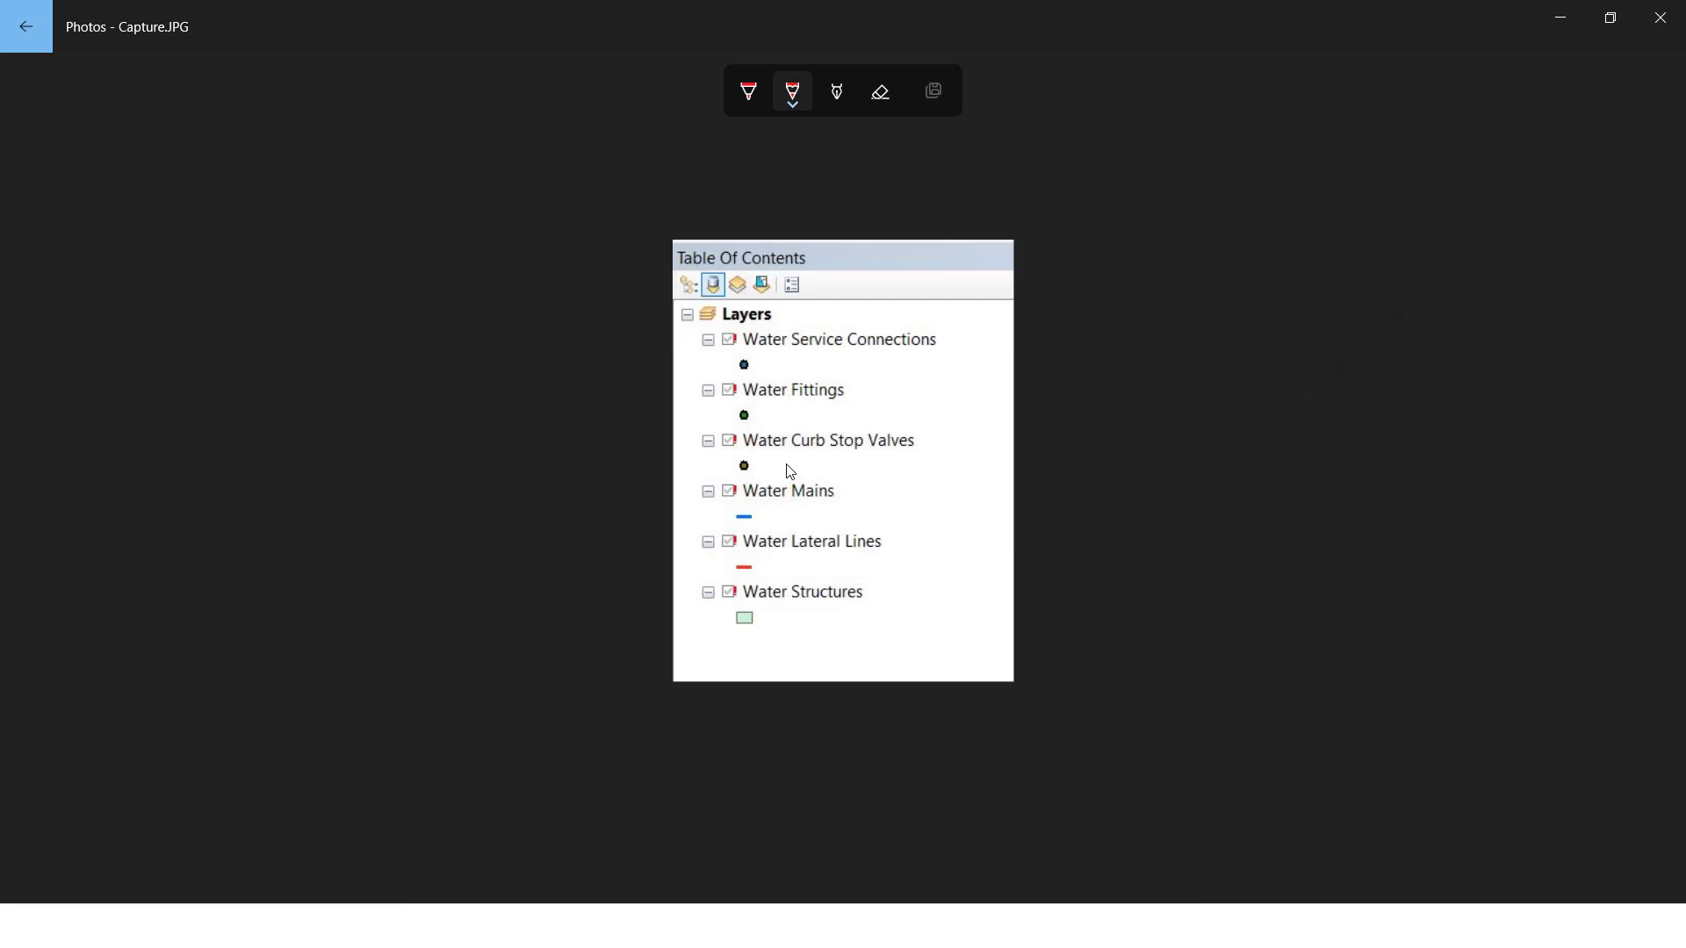
left_click(1559, 27)
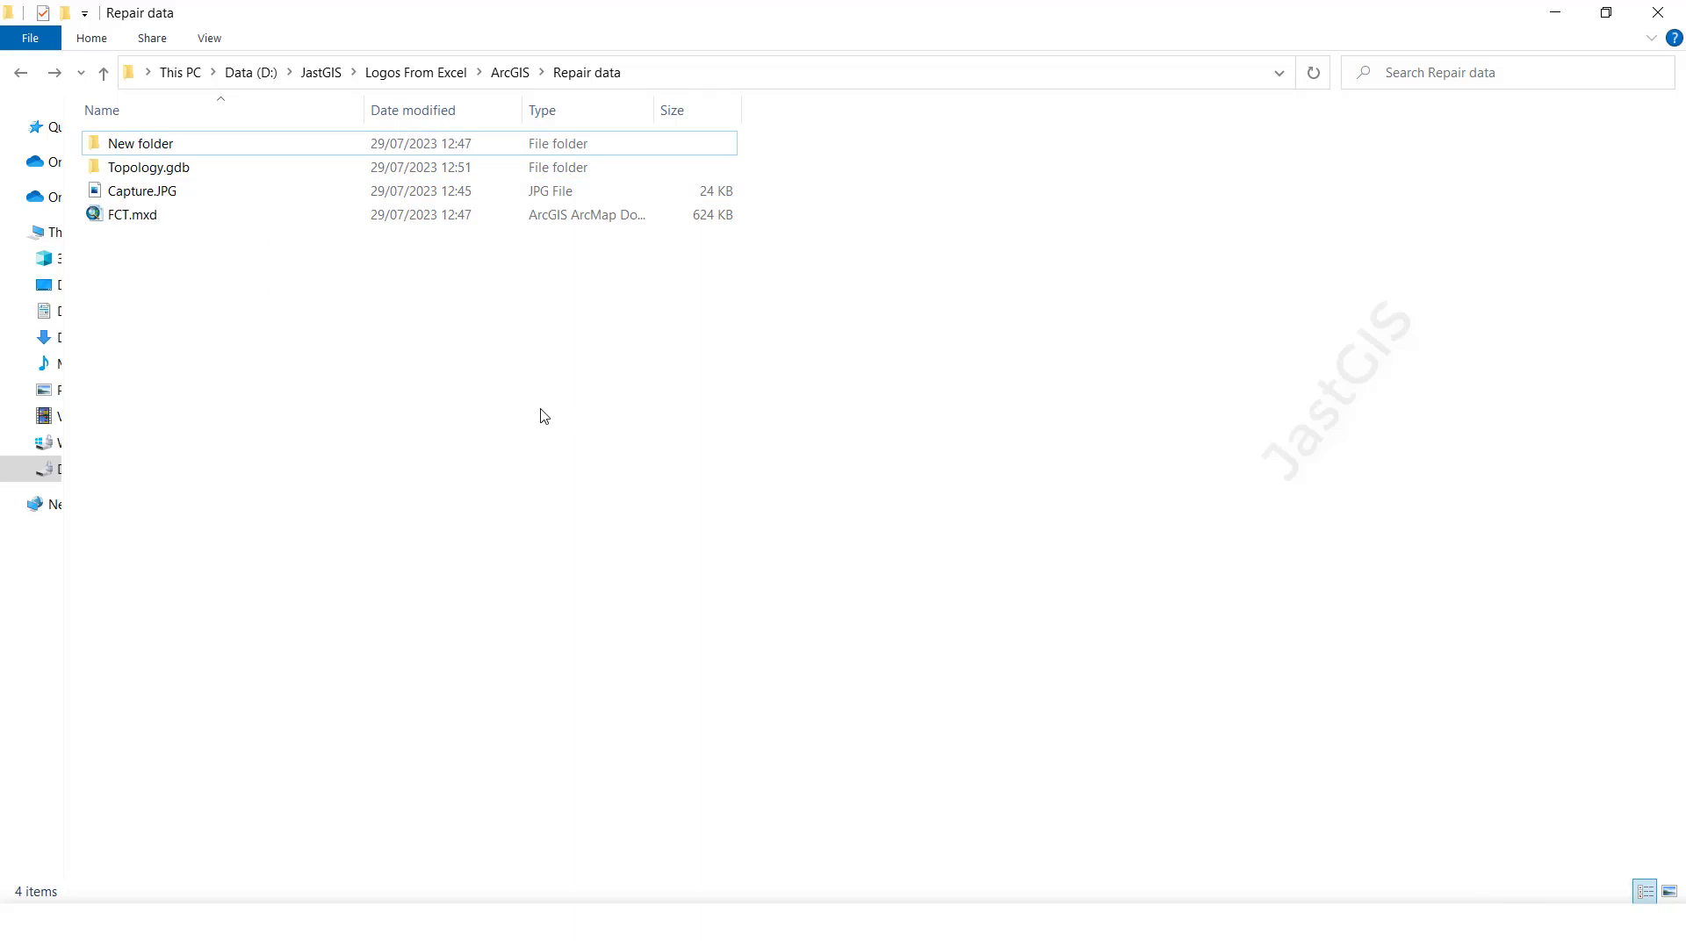
left_click(891, 927)
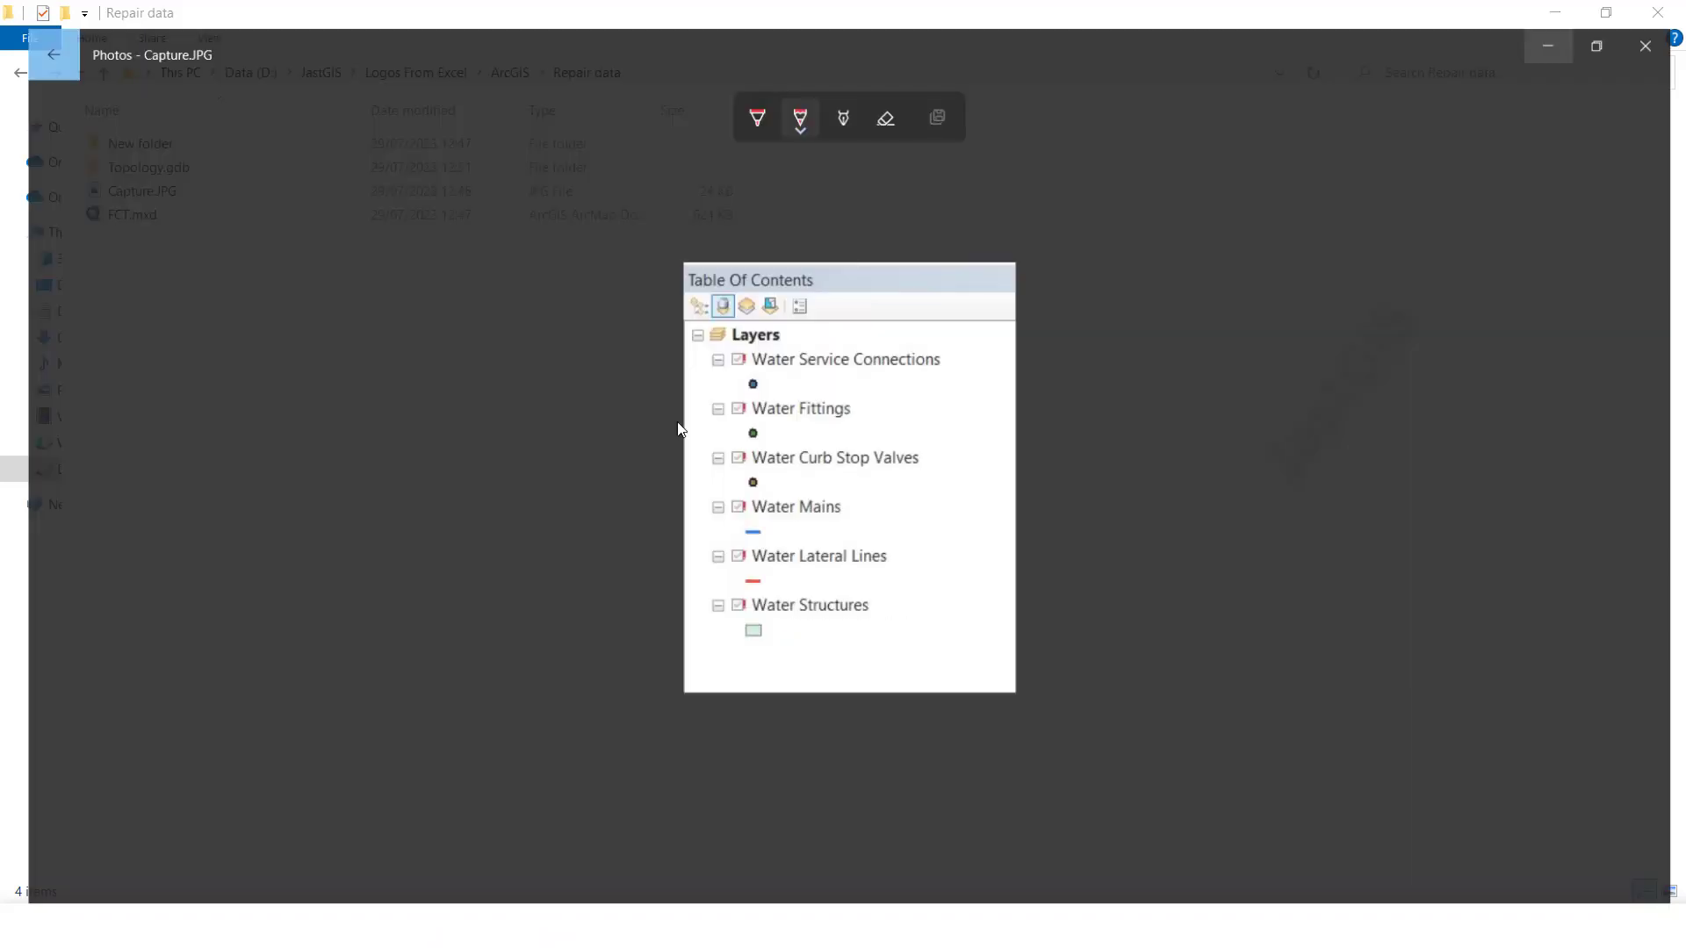
left_click(1541, 26)
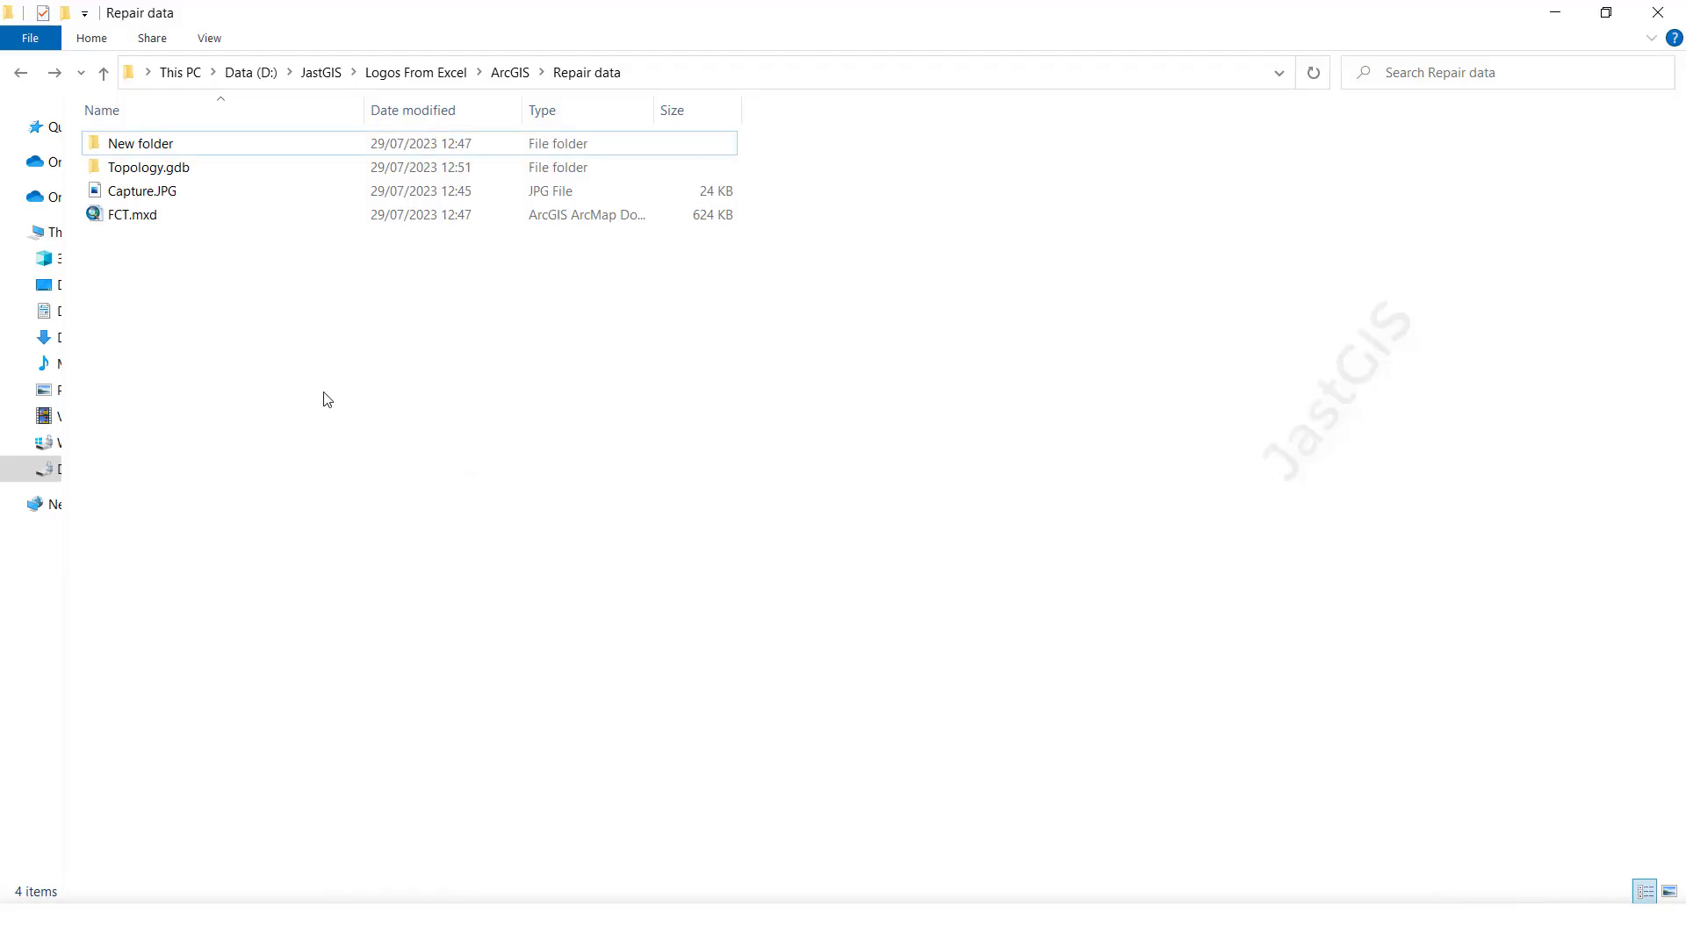
Step: Rename Topology.gdb to Topology_1.gdb, then reopen FCT.mxd
left_click(145, 178)
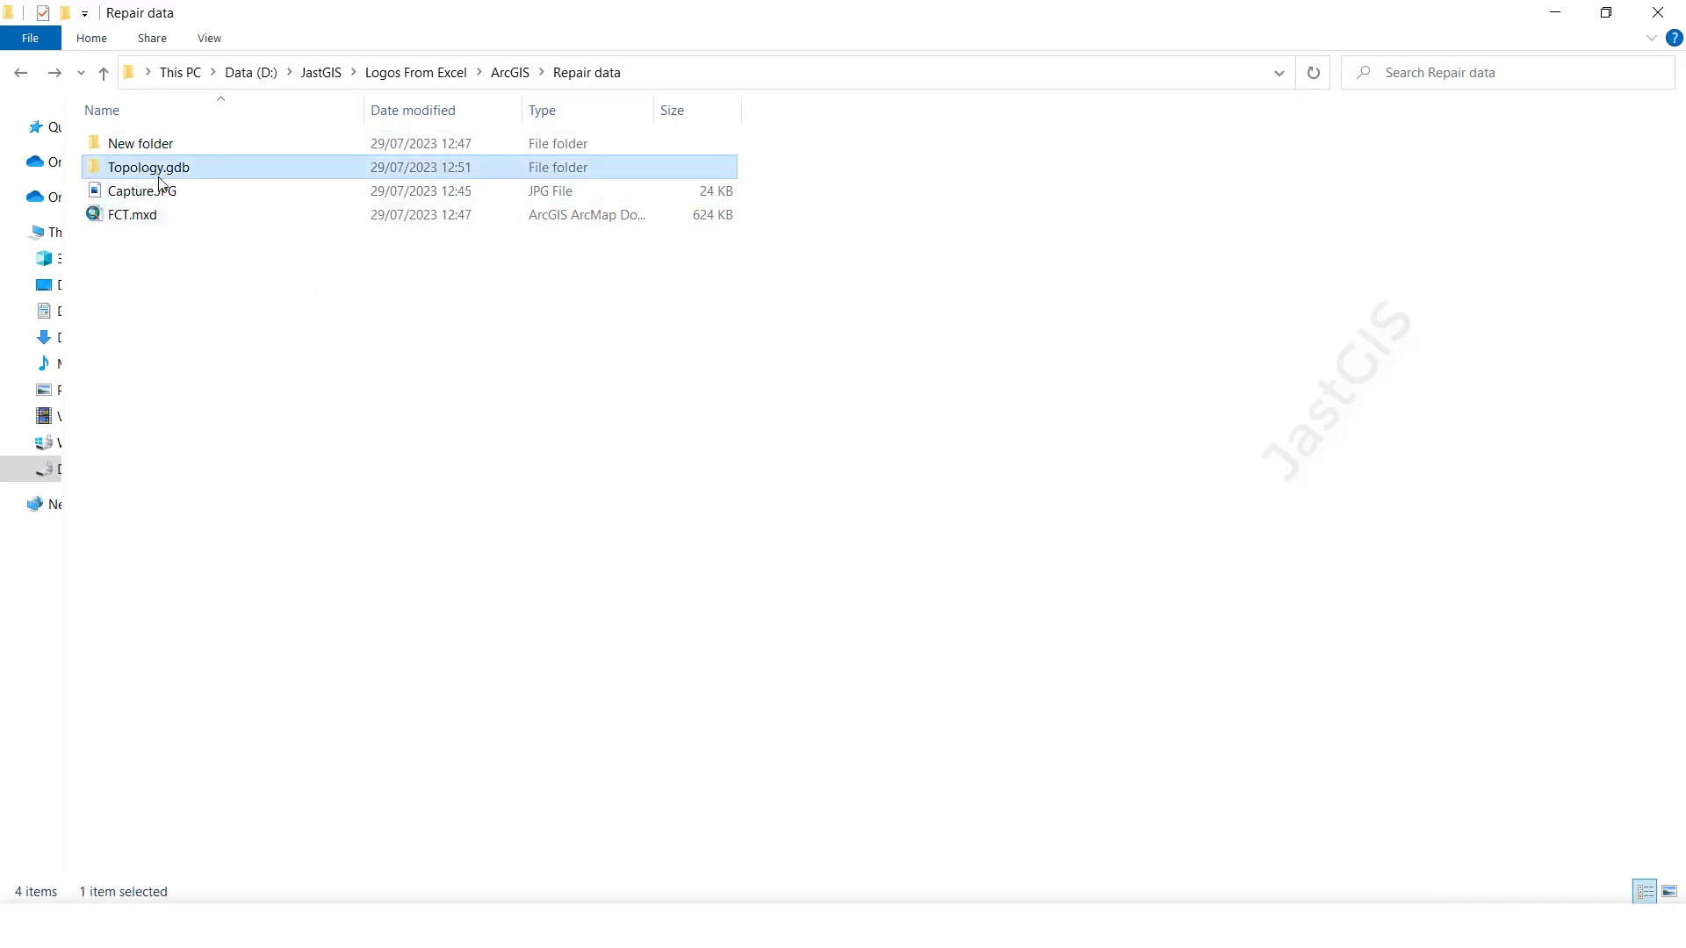
left_click(163, 176)
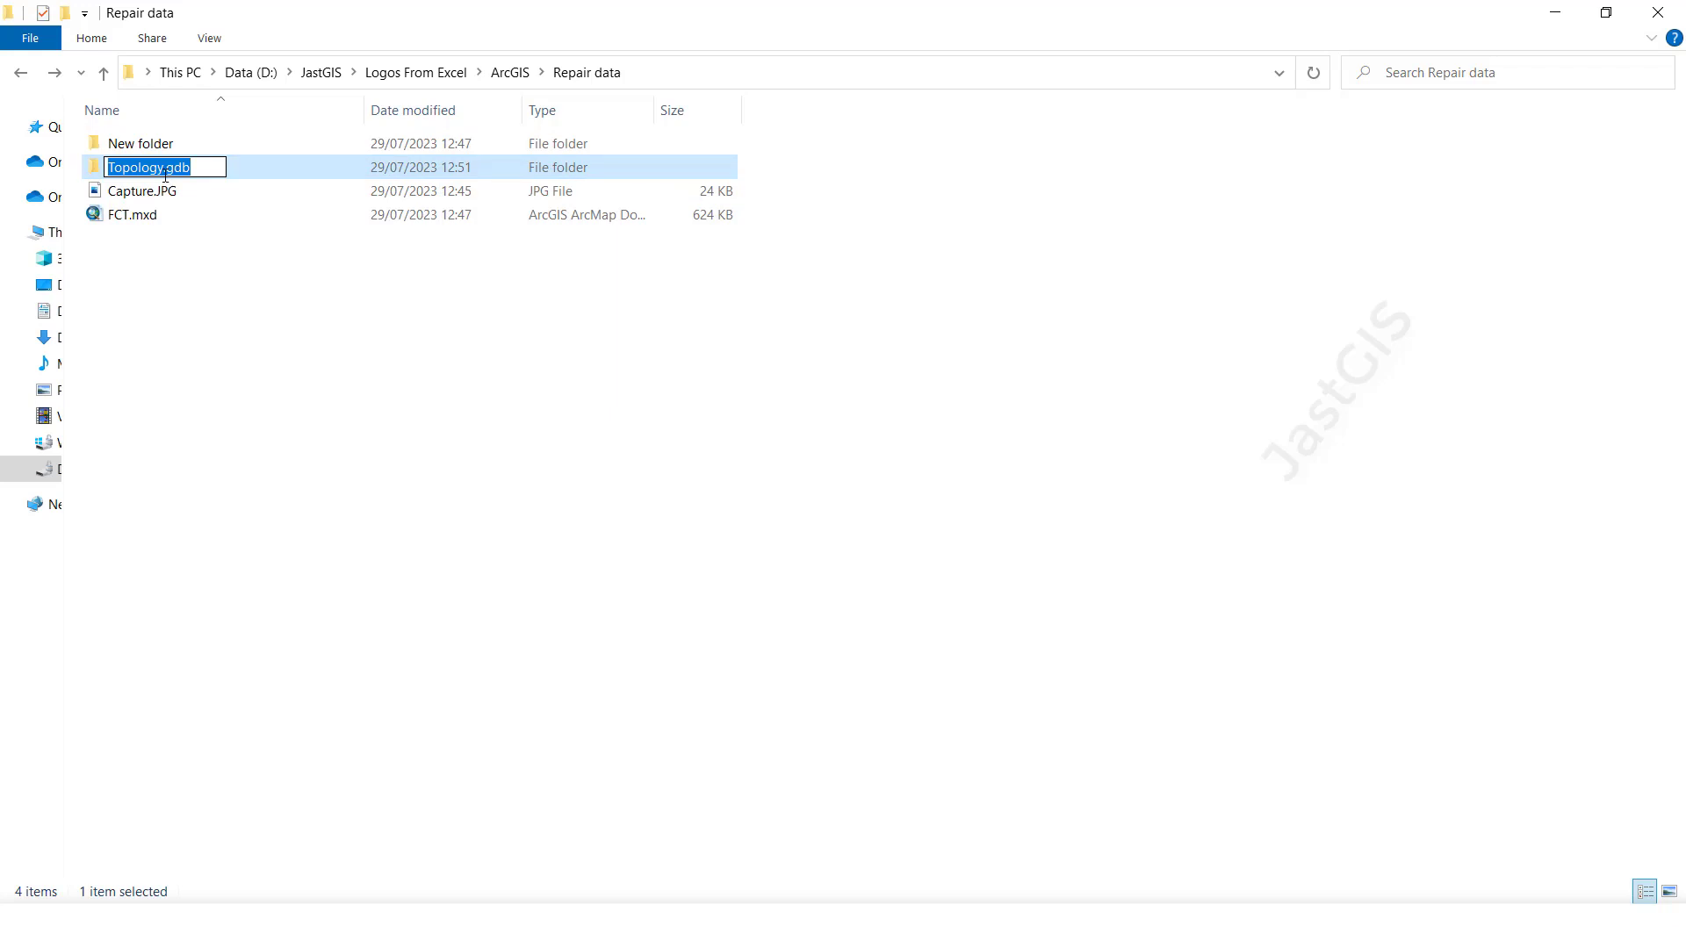
left_click(168, 169)
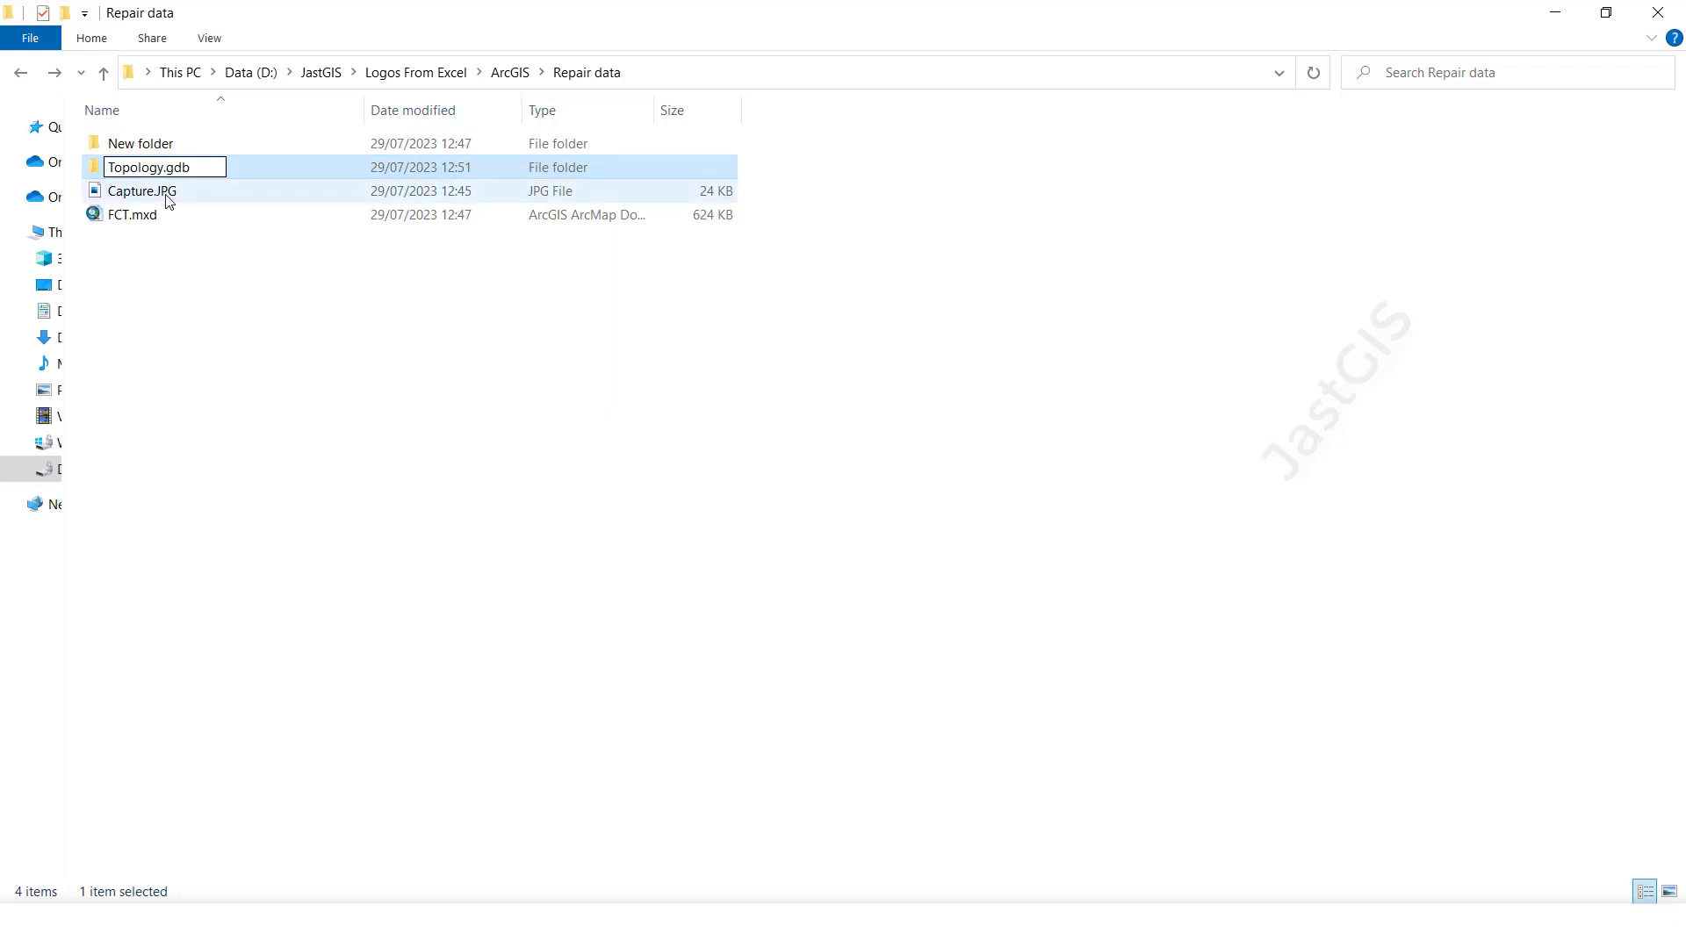
key("BackSpace")
type("_1.")
key("Return")
left_click(210, 304)
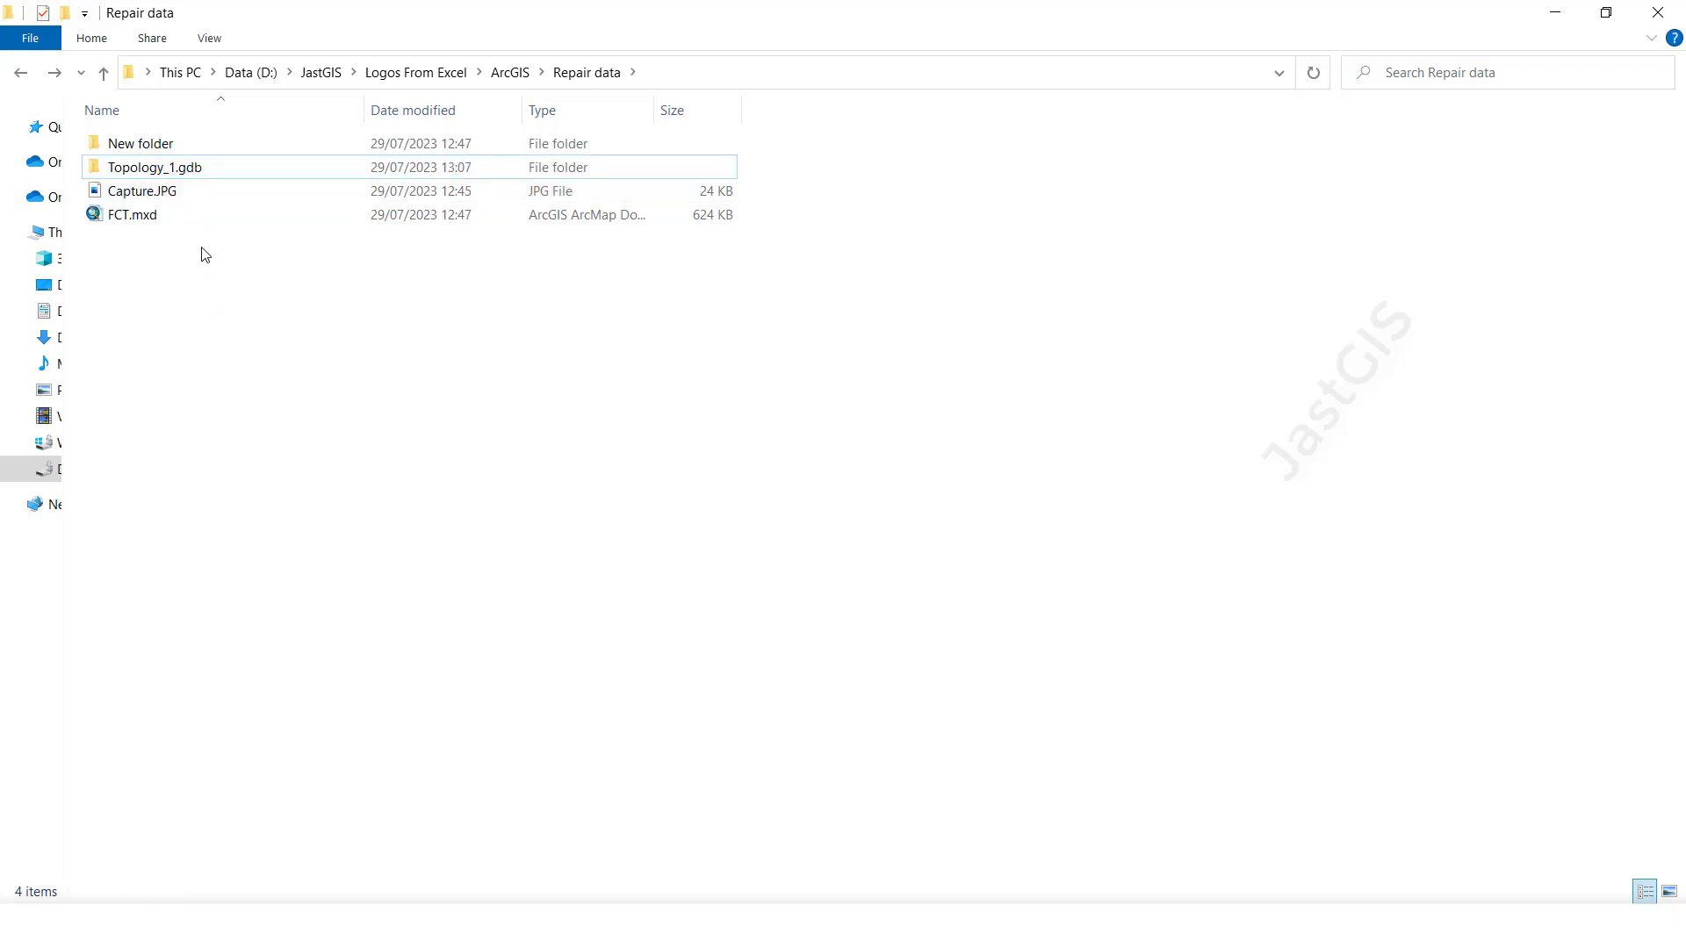
double_click(155, 219)
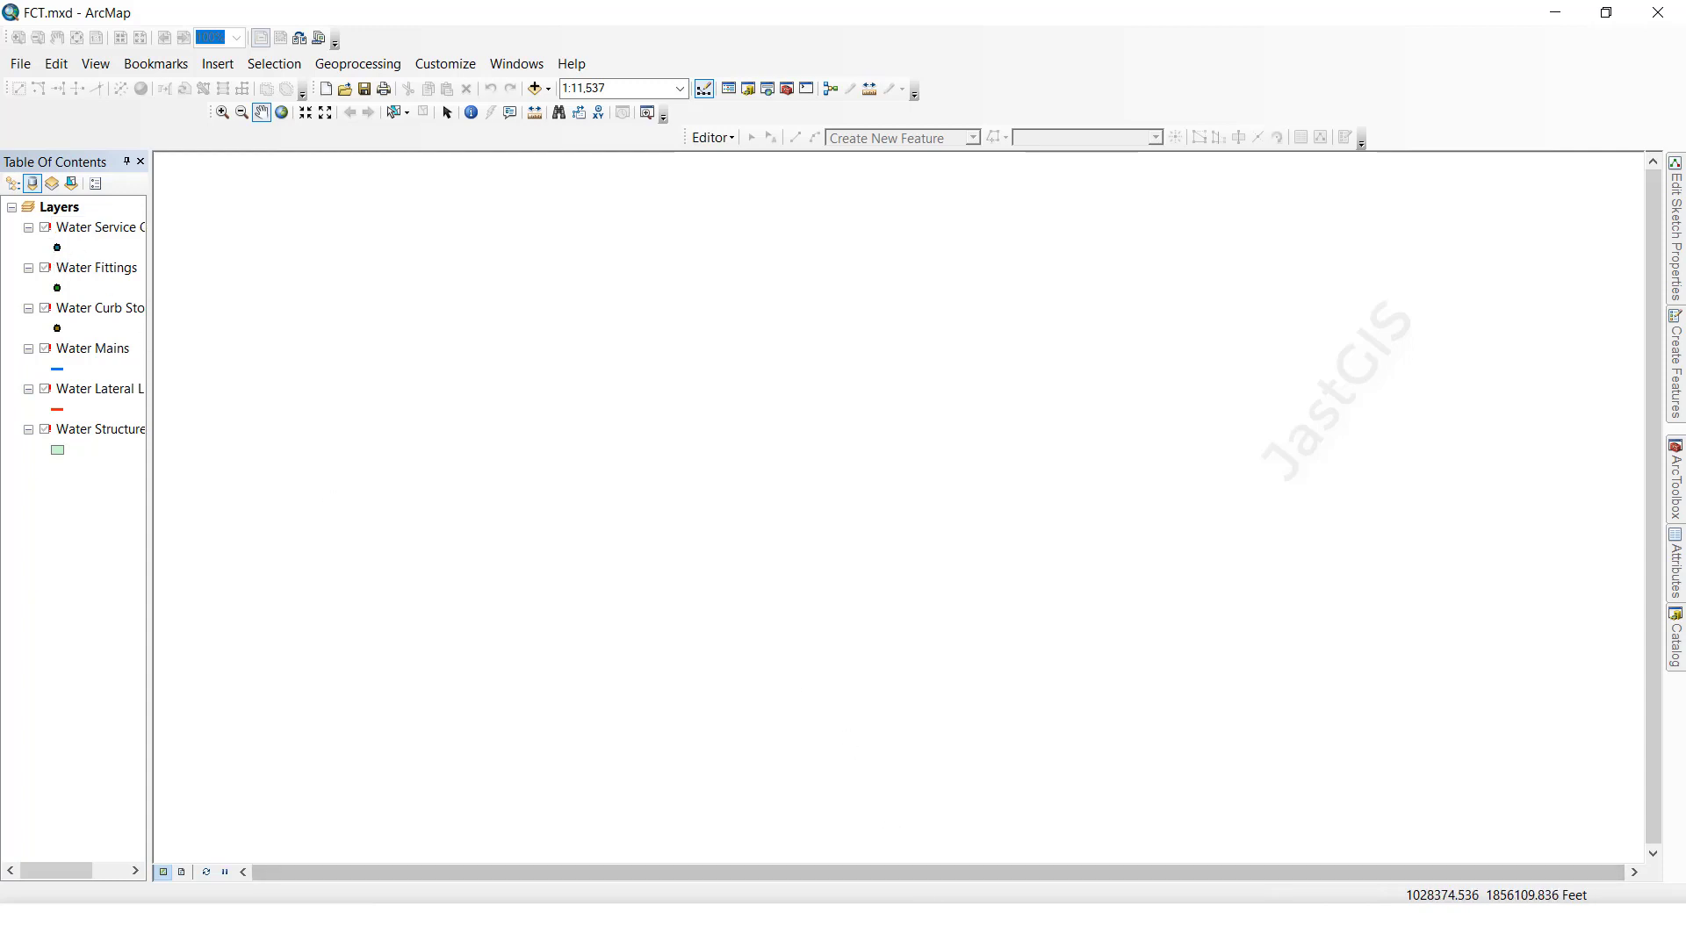
Step: Compare the broken layers with the Capture.JPG screenshot, then minimize it
key("alt+Tab")
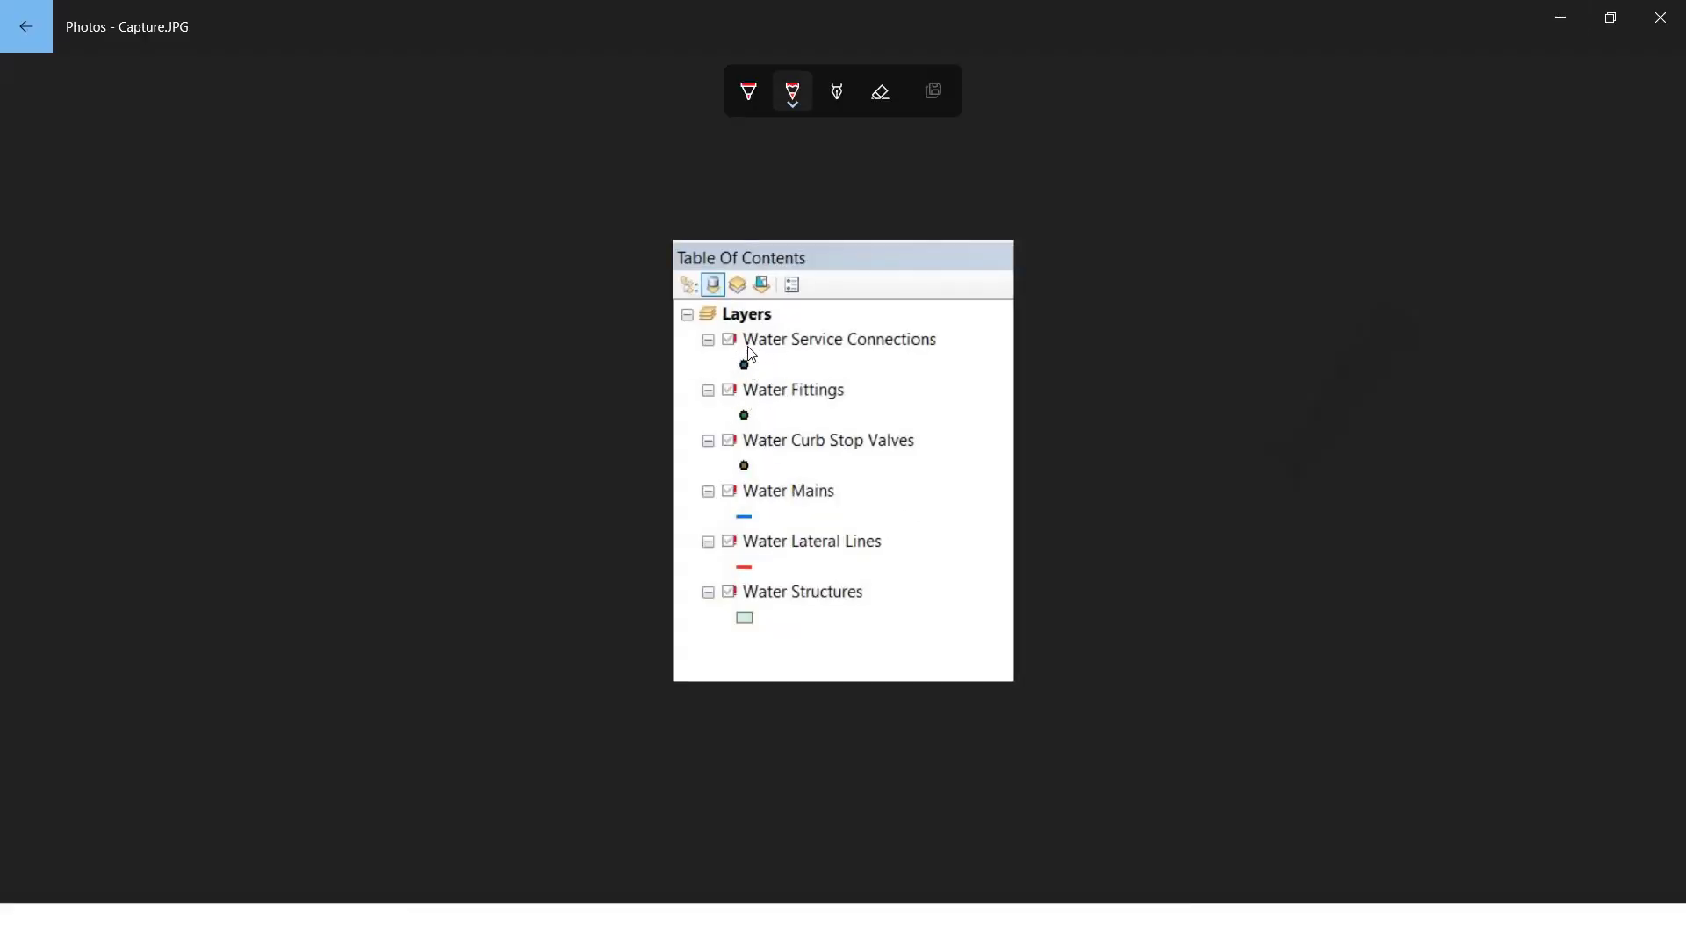
left_click(1560, 18)
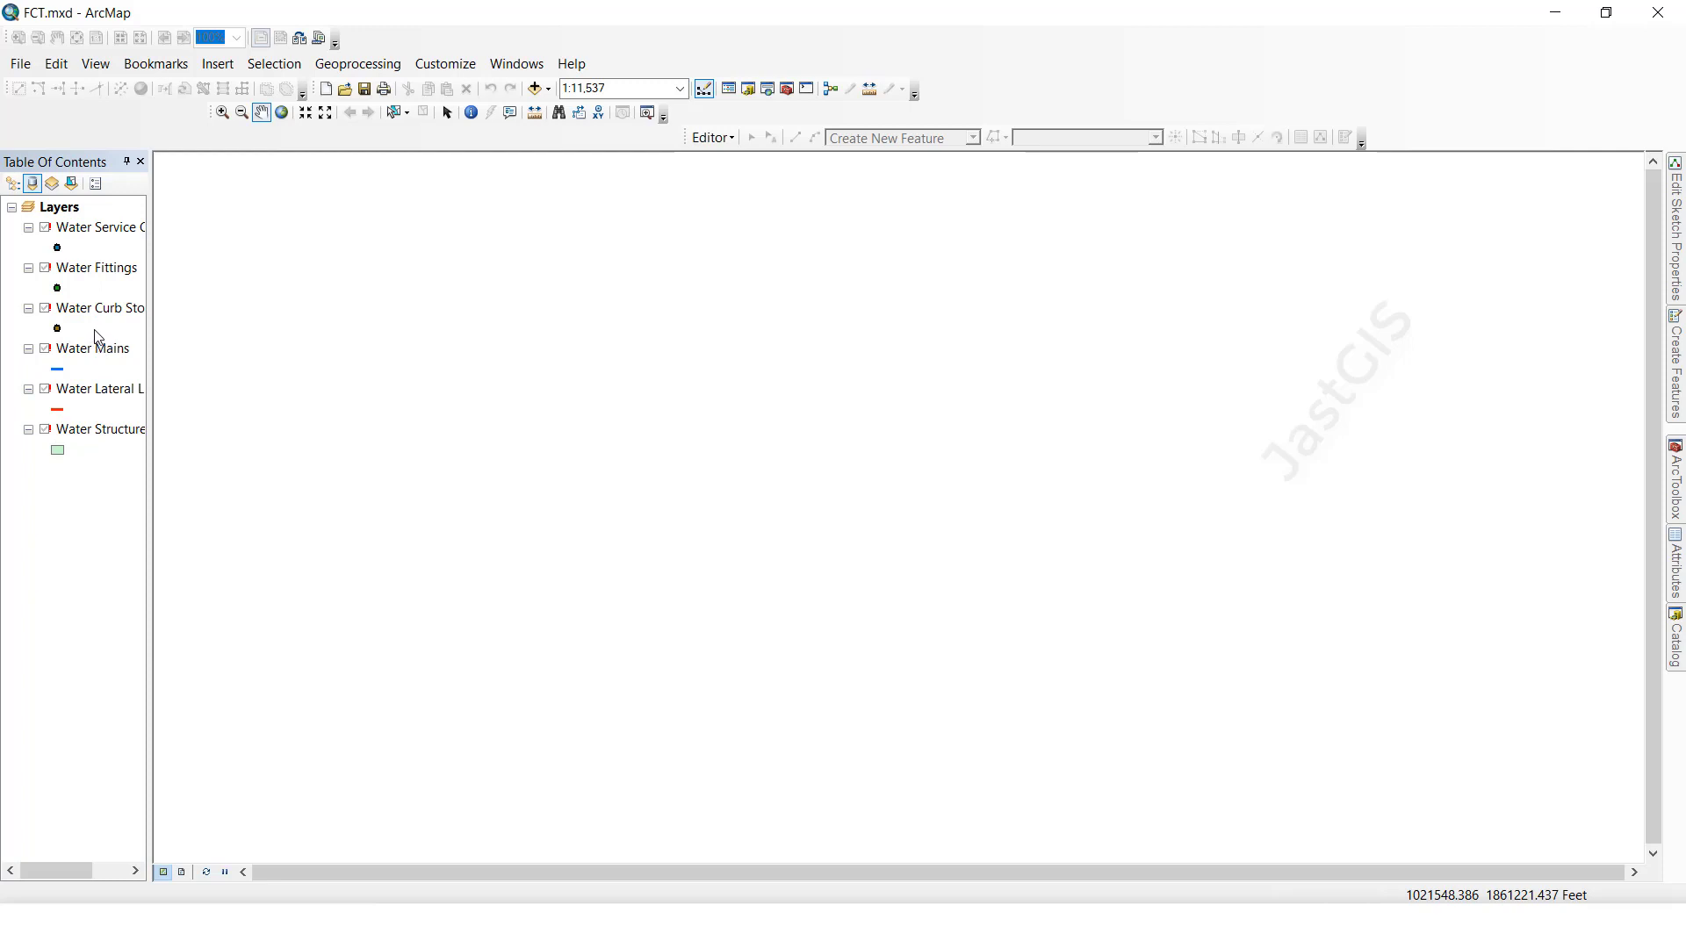
Step: Repair the Water Fittings source to wFitting in Topology_1.gdb's WaterDistribution dataset
left_click(84, 274)
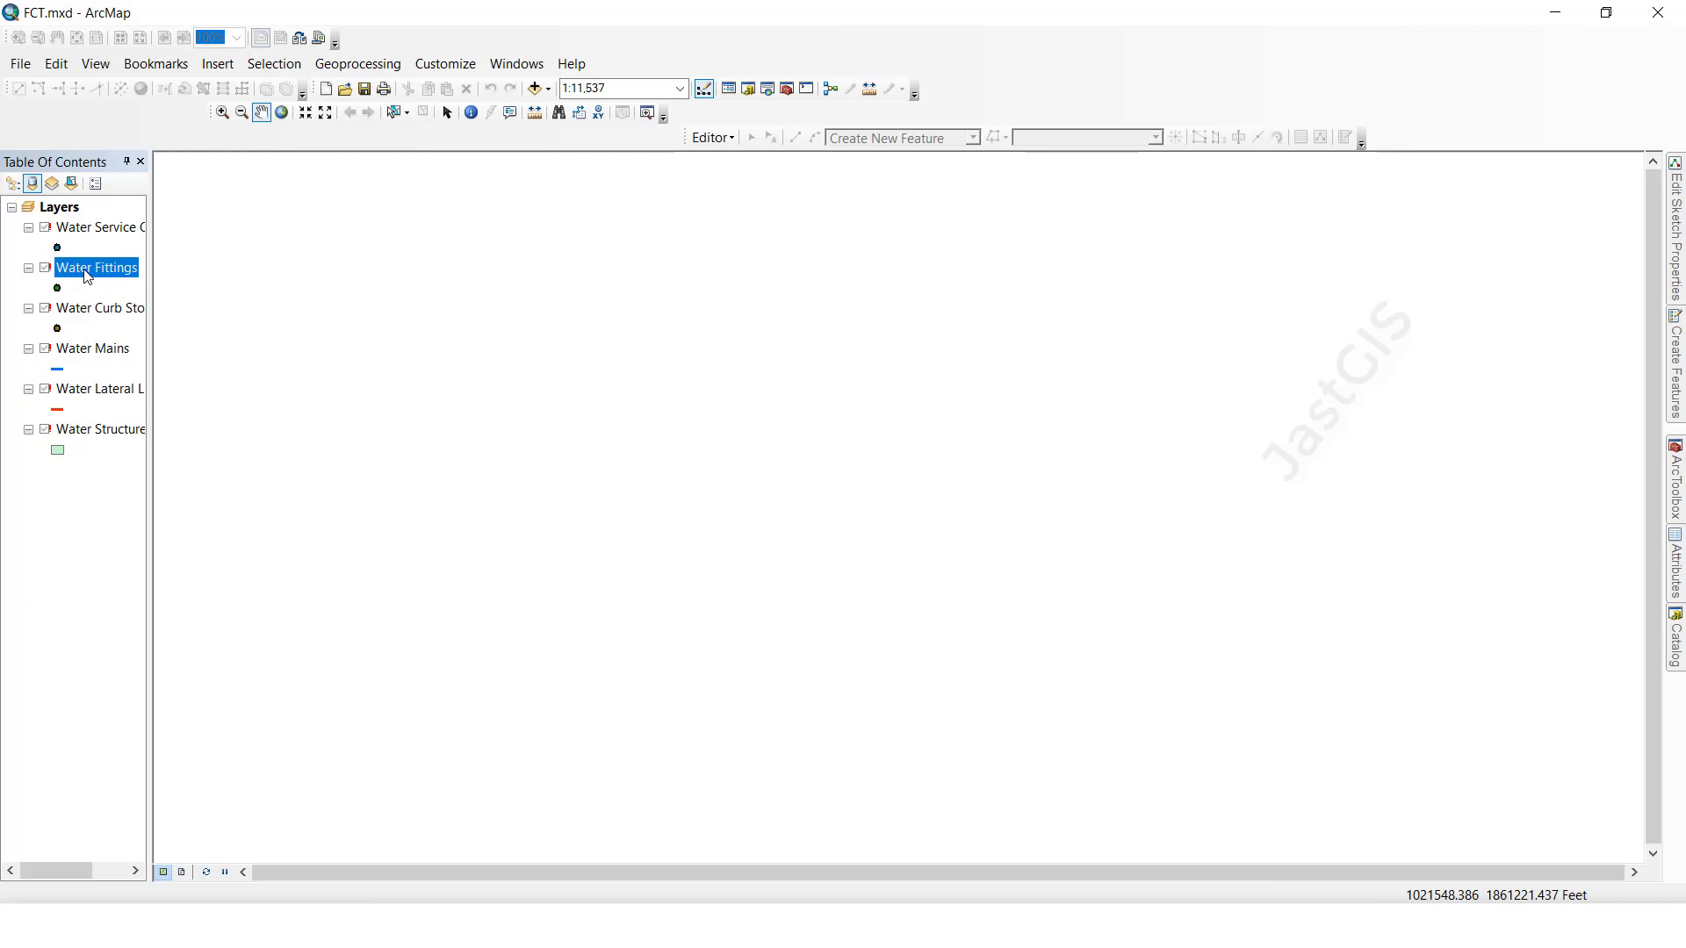
right_click(112, 280)
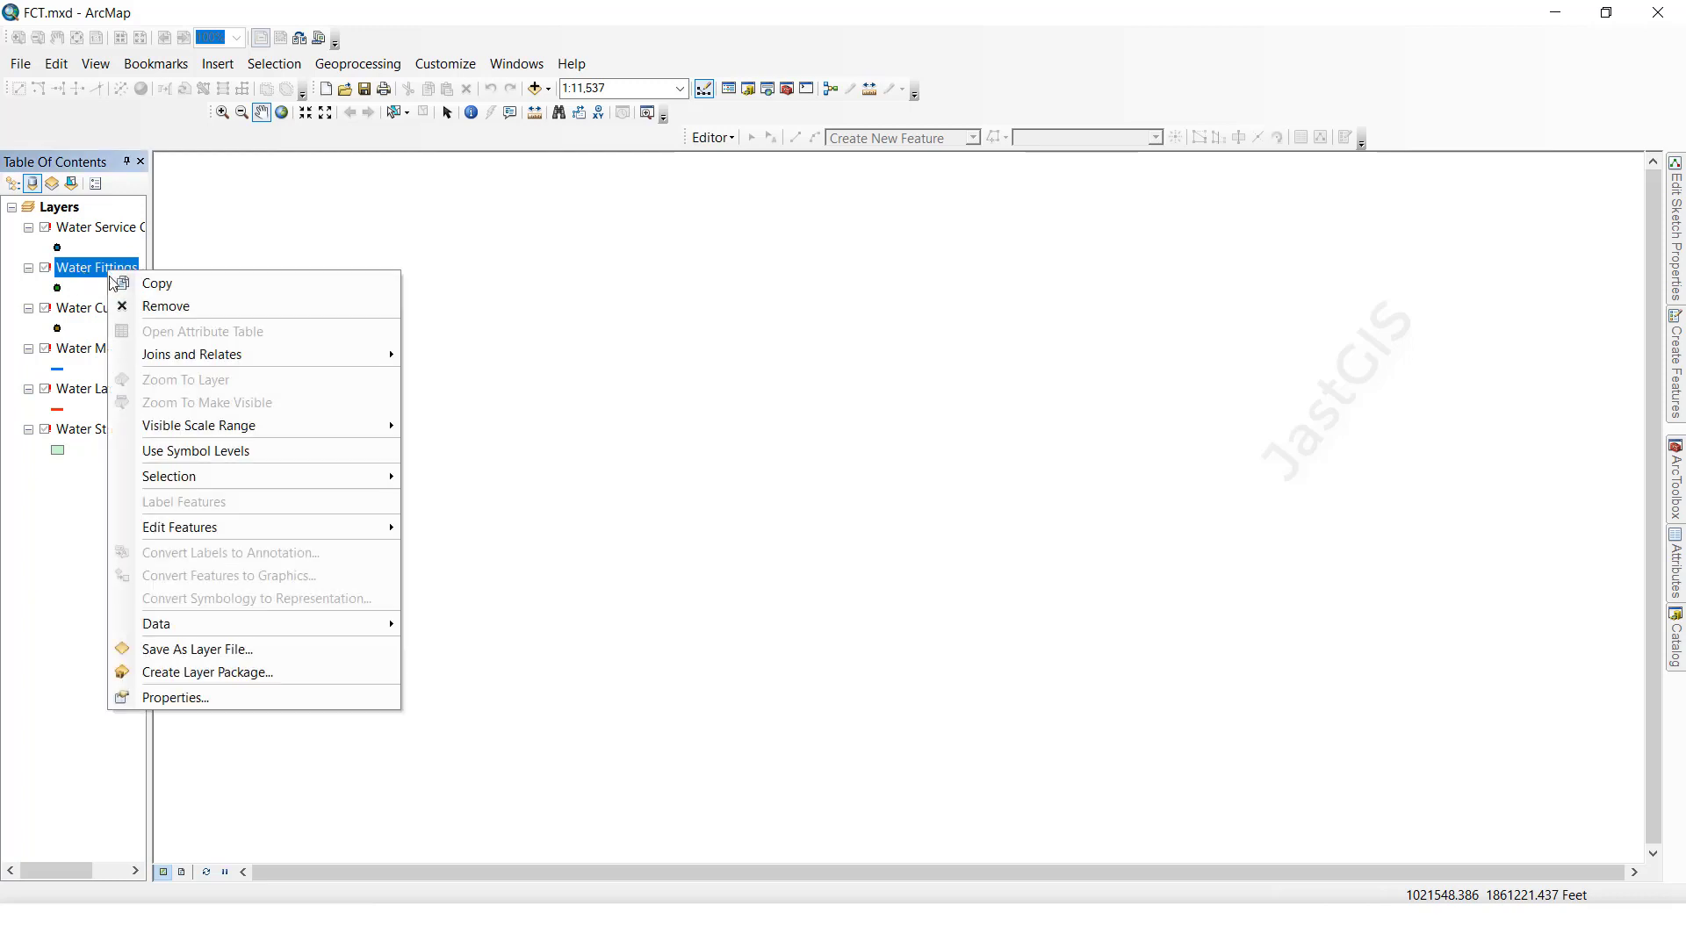
mouse_move(170, 623)
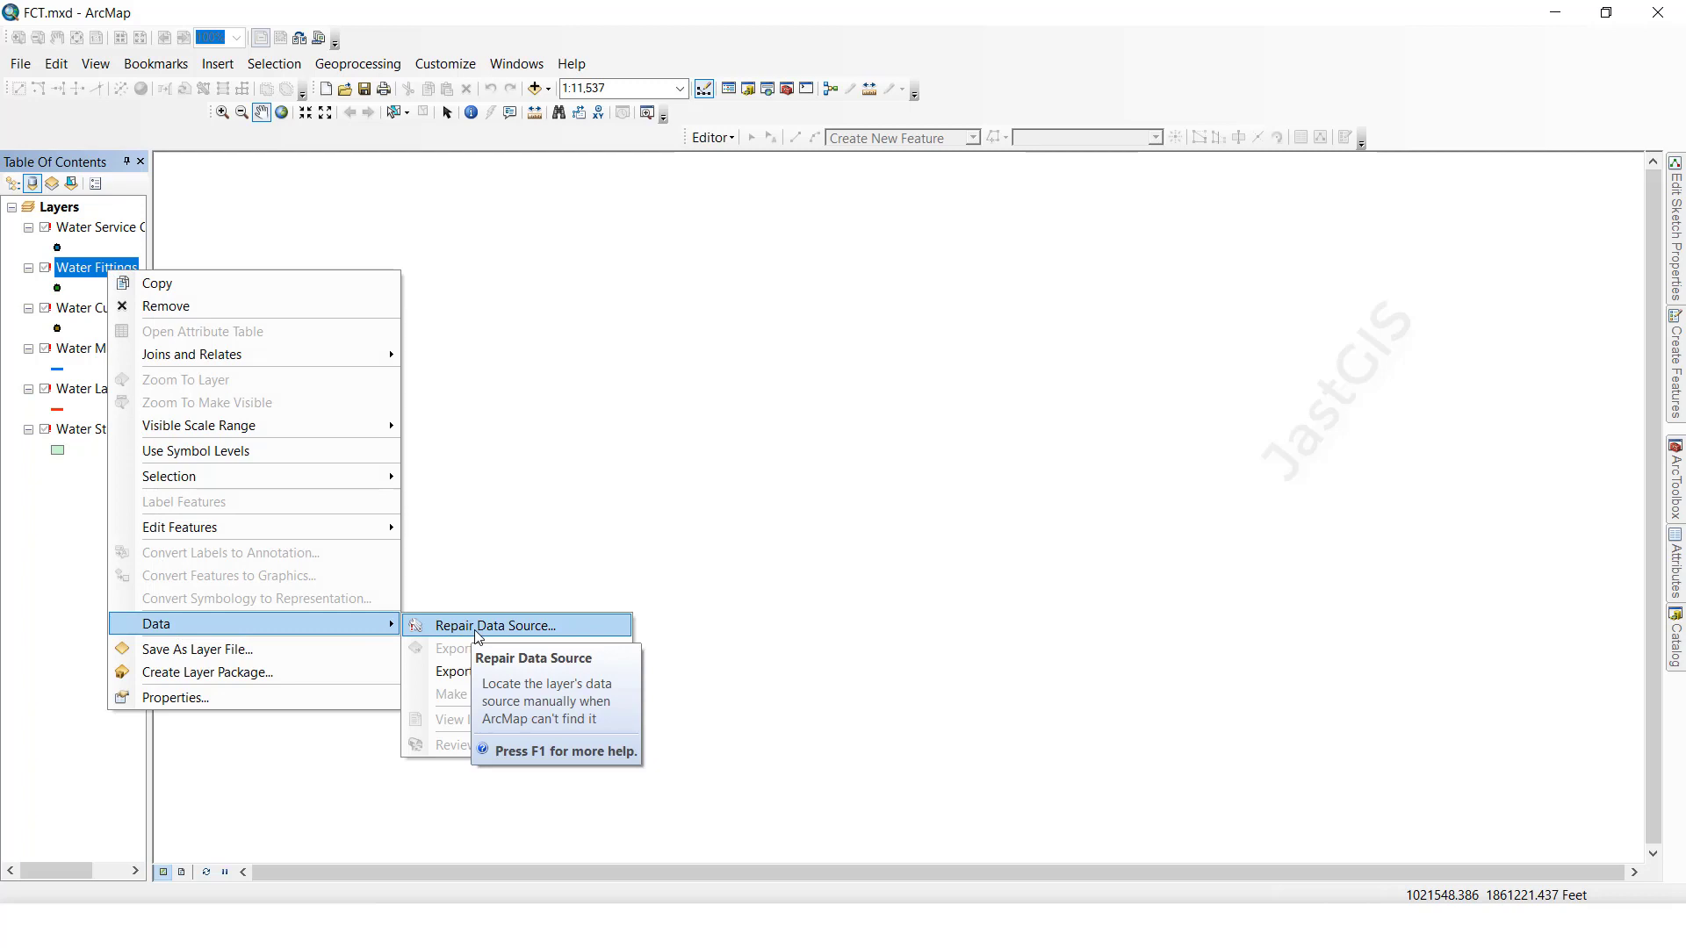
left_click(531, 634)
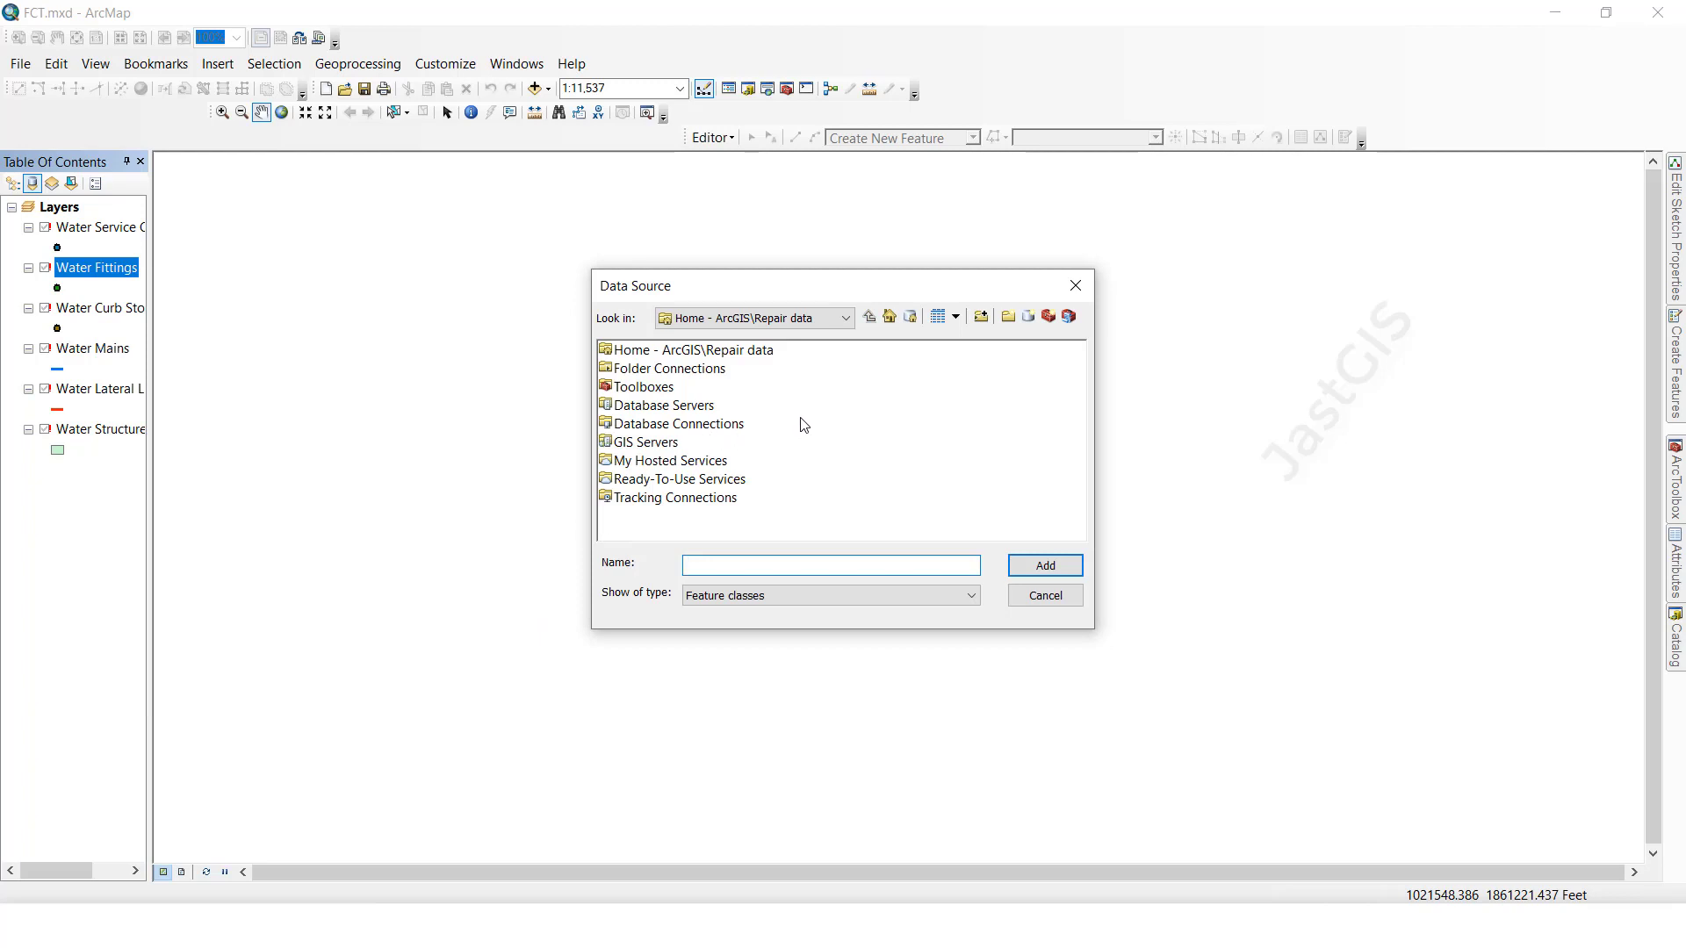
double_click(716, 352)
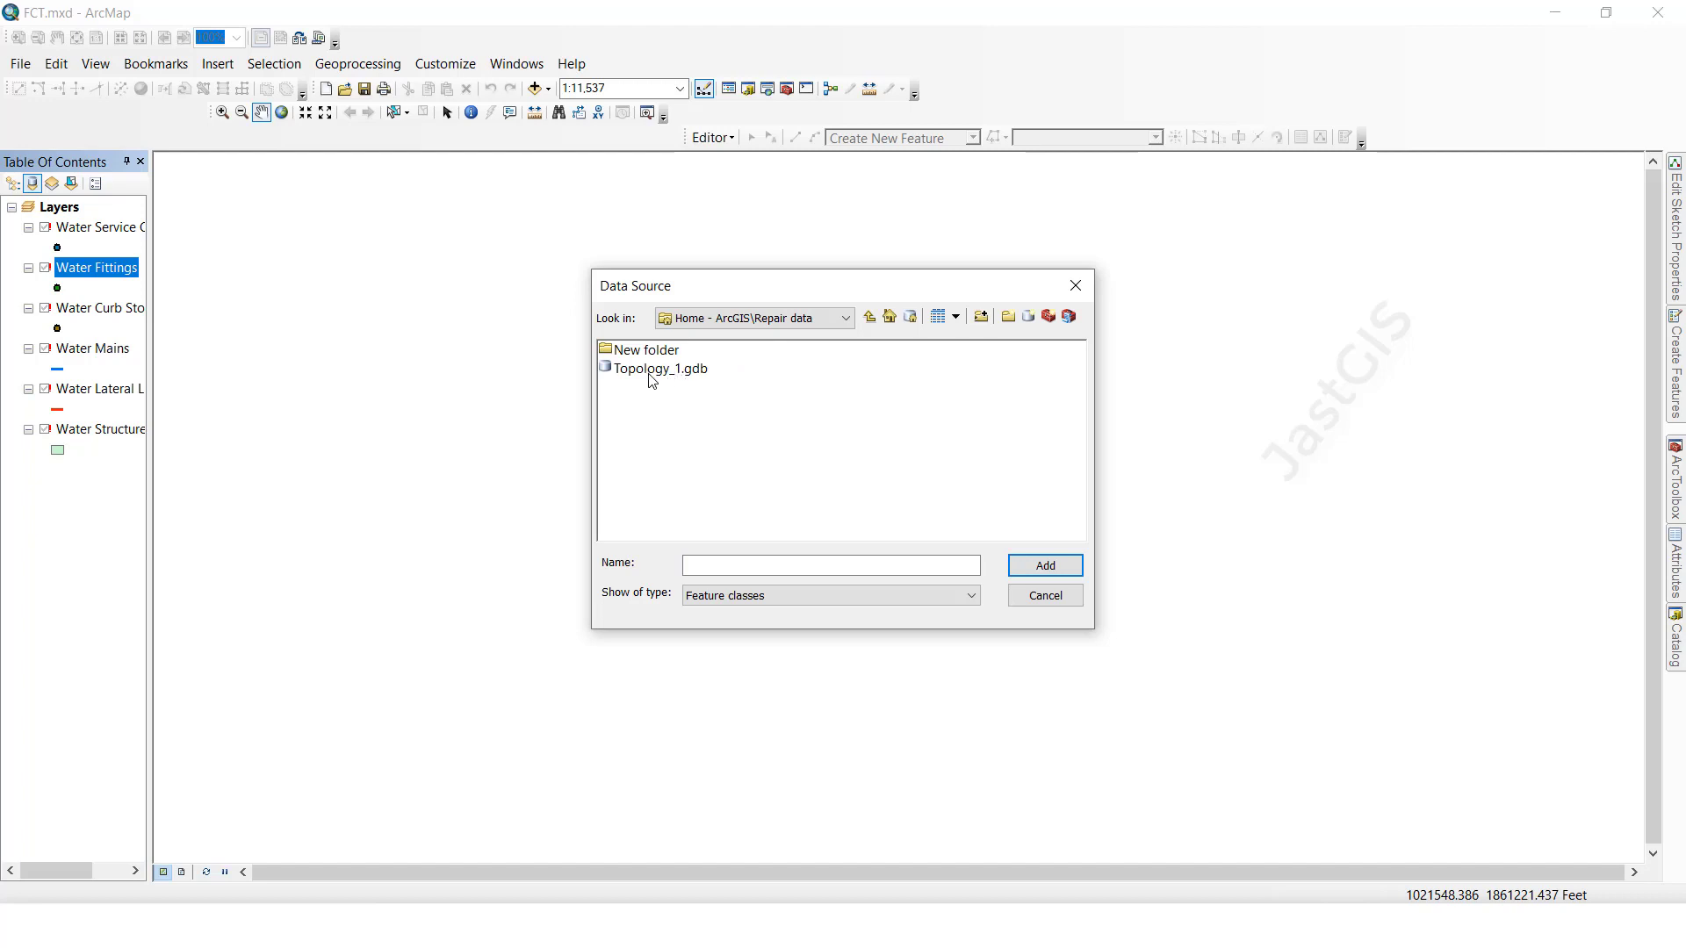
double_click(649, 371)
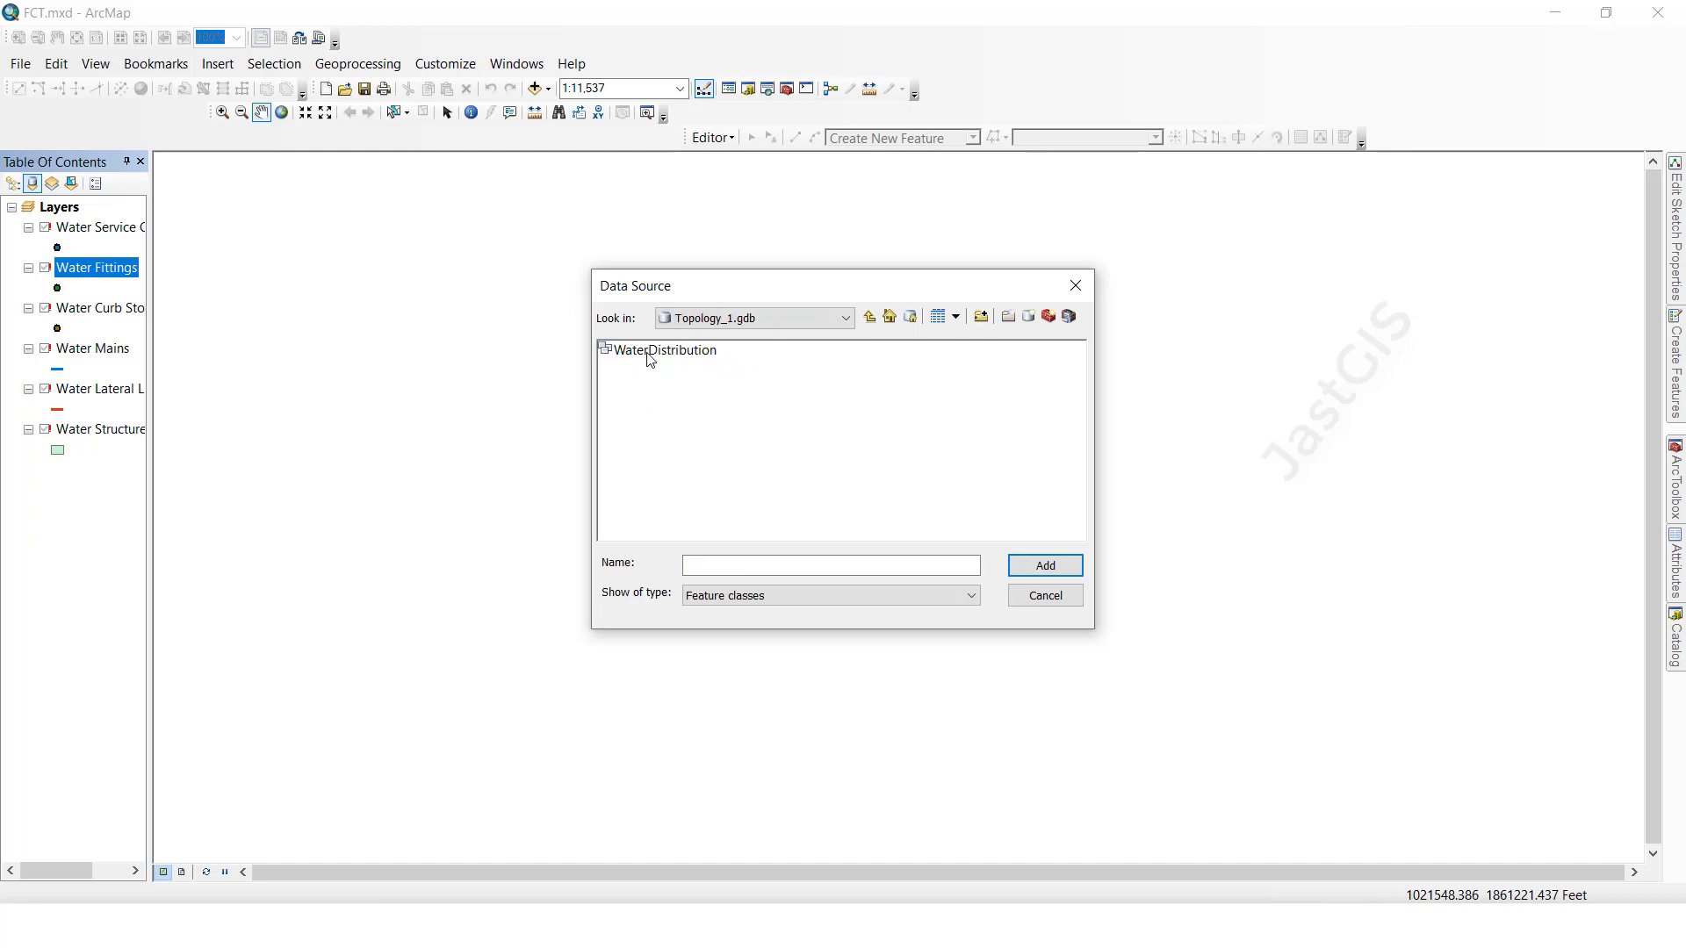
double_click(645, 355)
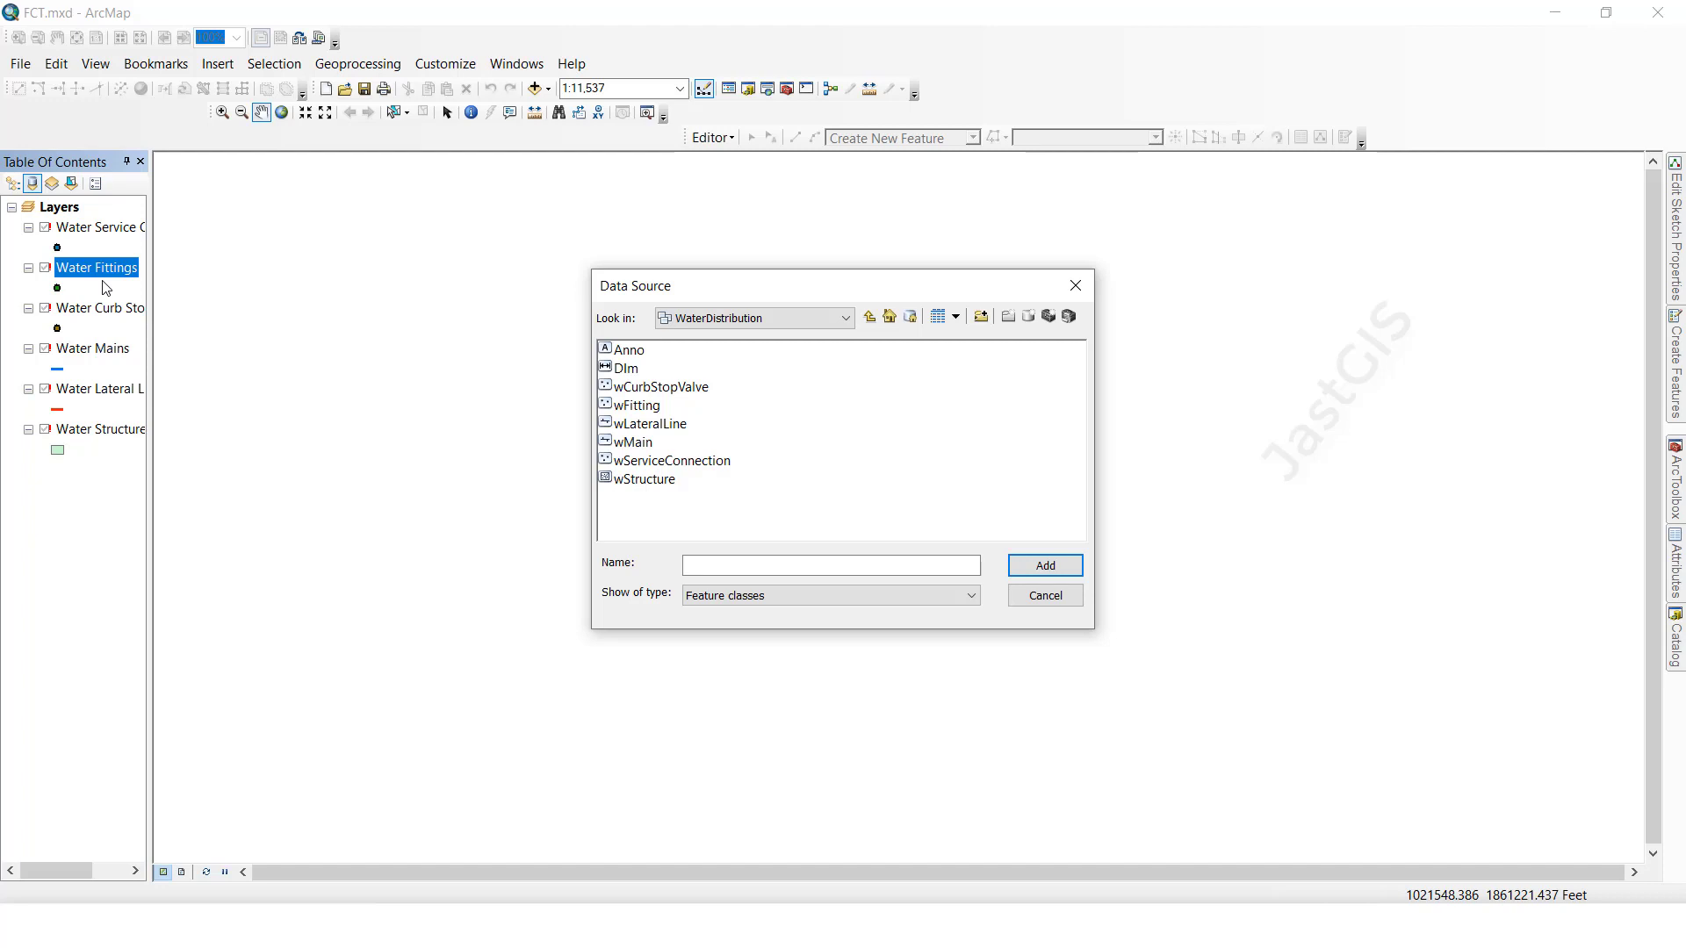
left_click(636, 406)
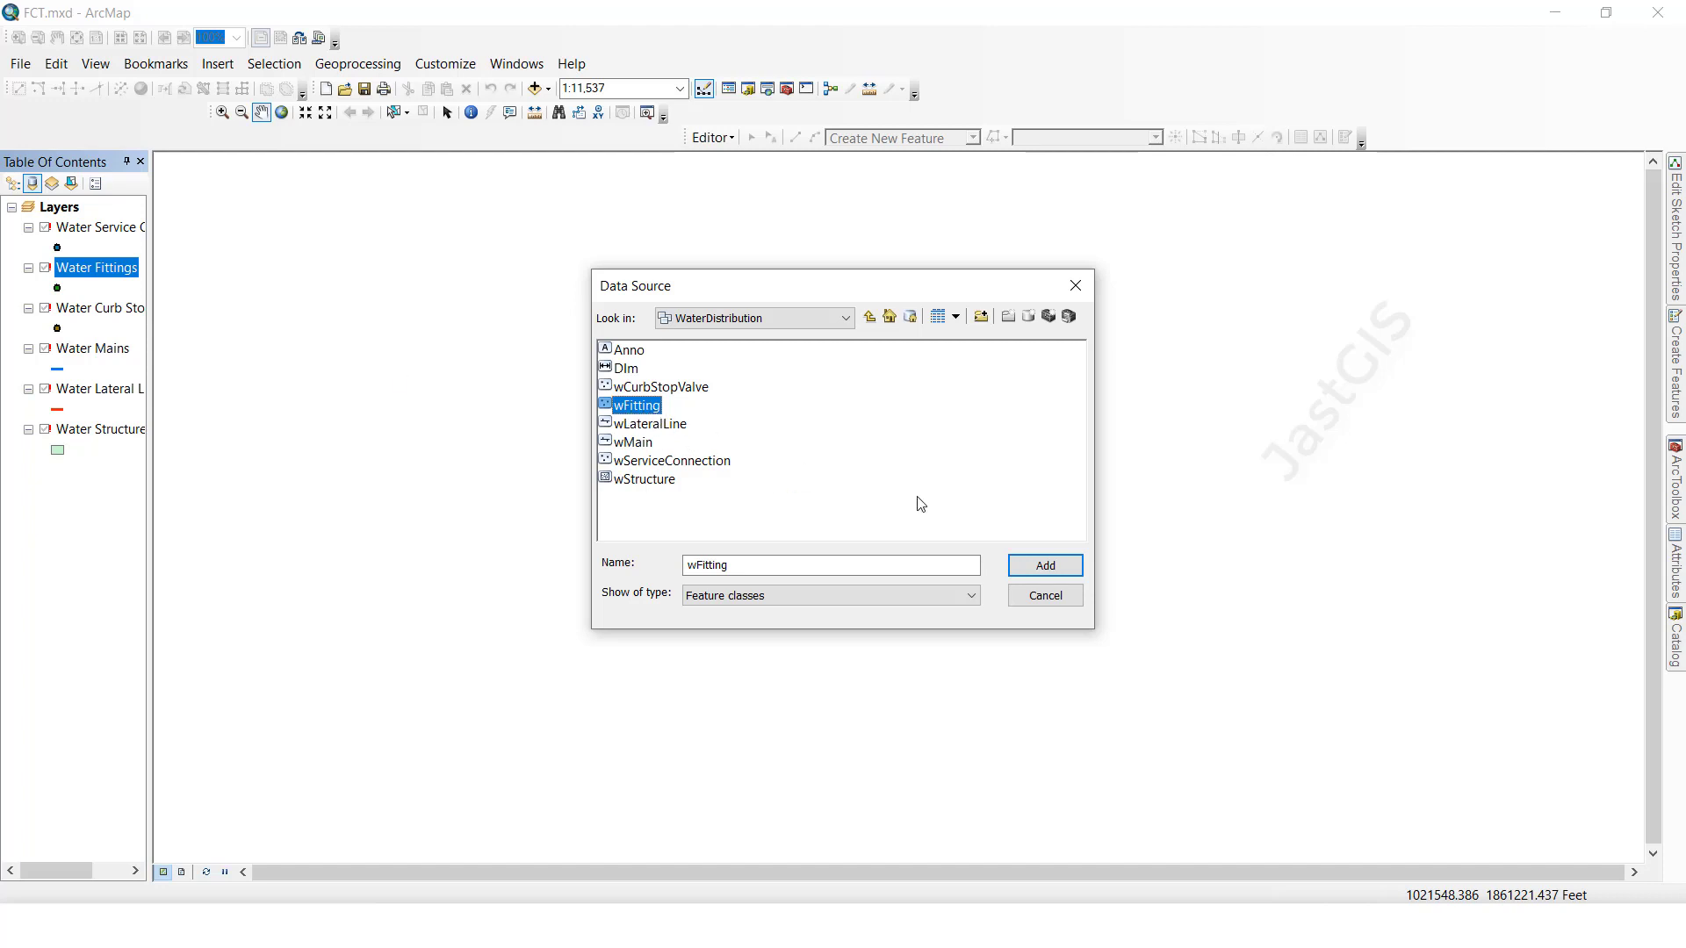
left_click(1045, 566)
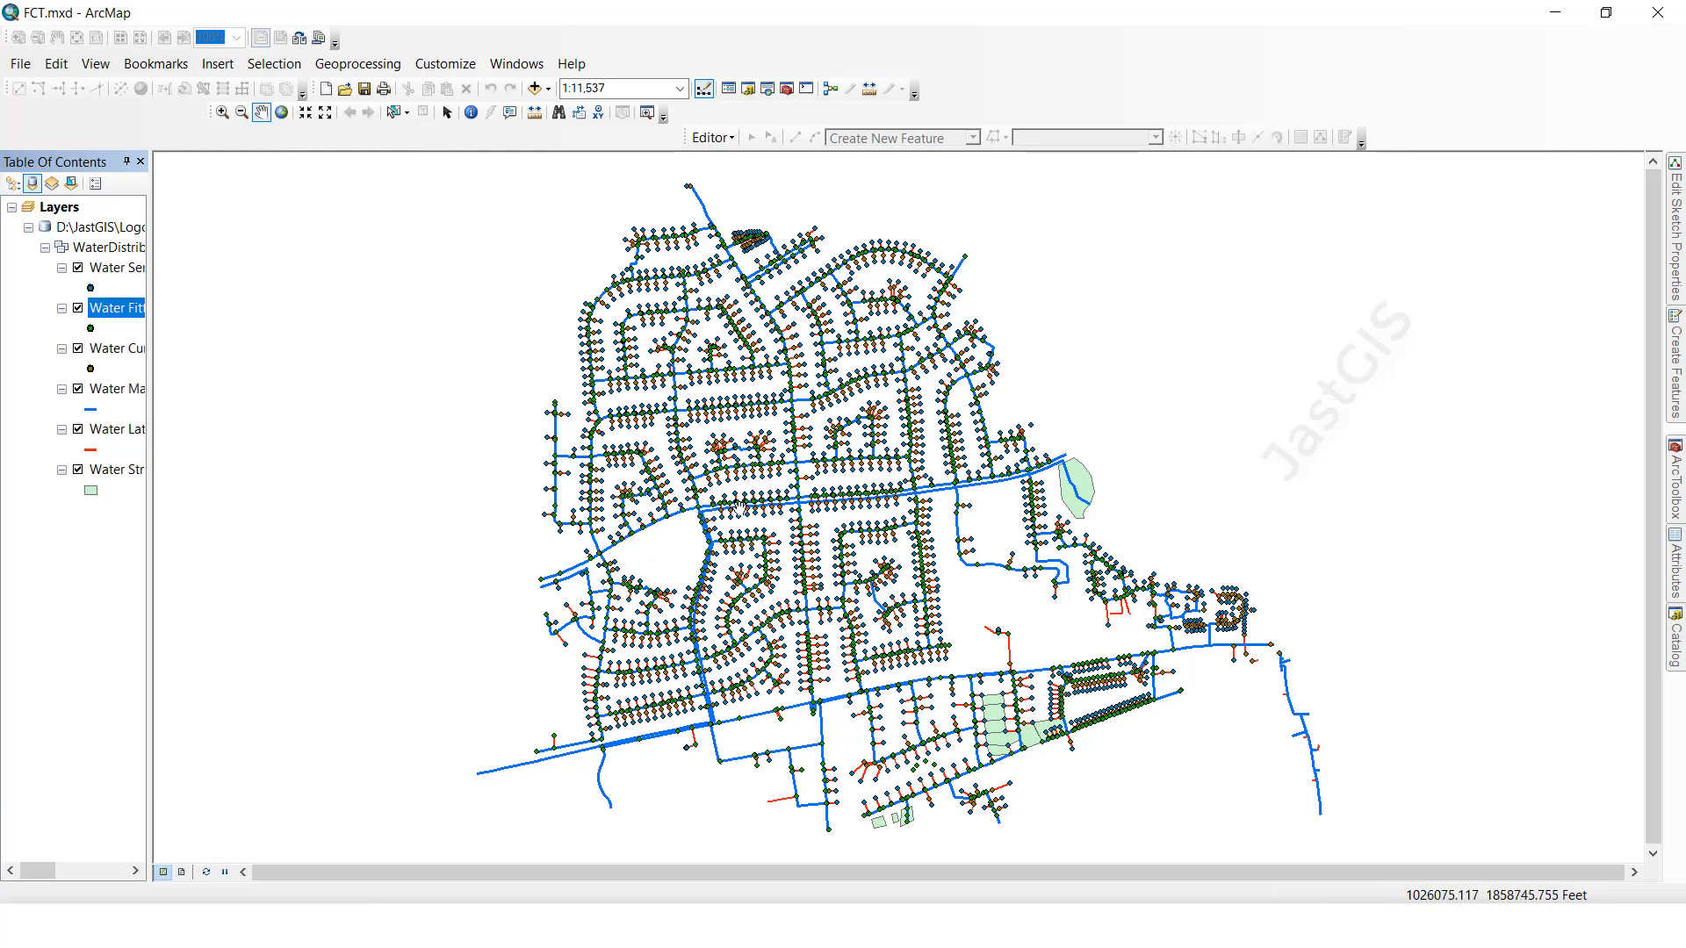
Step: Save FCT.mxd, close ArcMap and reopen the map
left_click(364, 90)
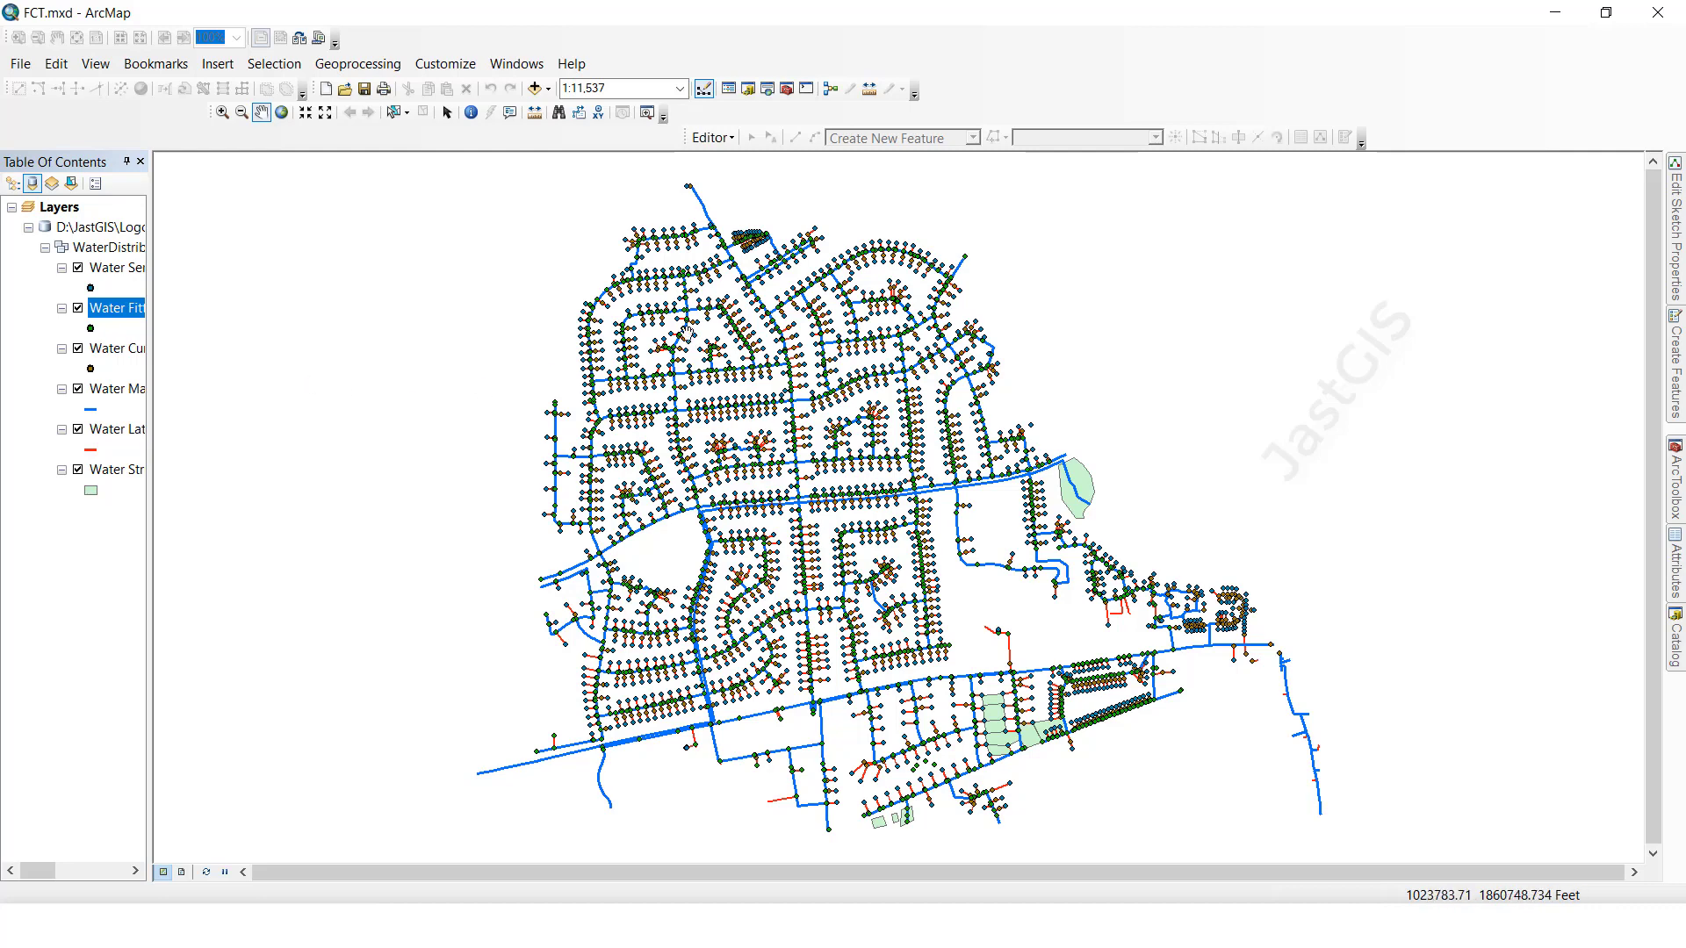
left_click(1658, 13)
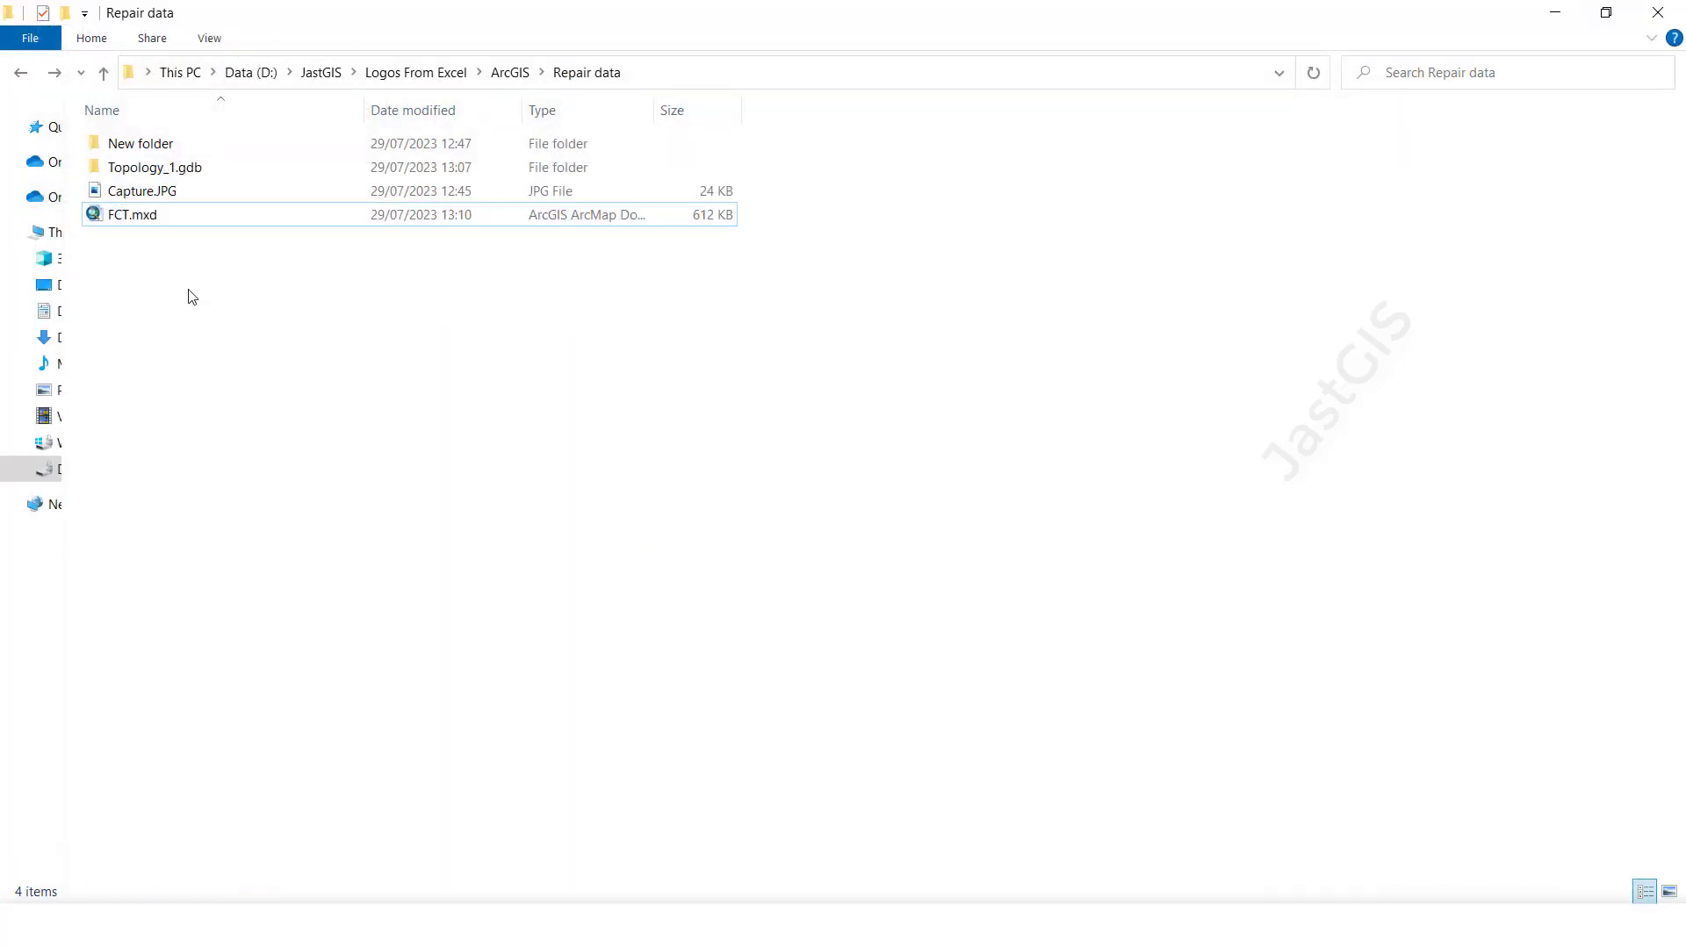
double_click(158, 219)
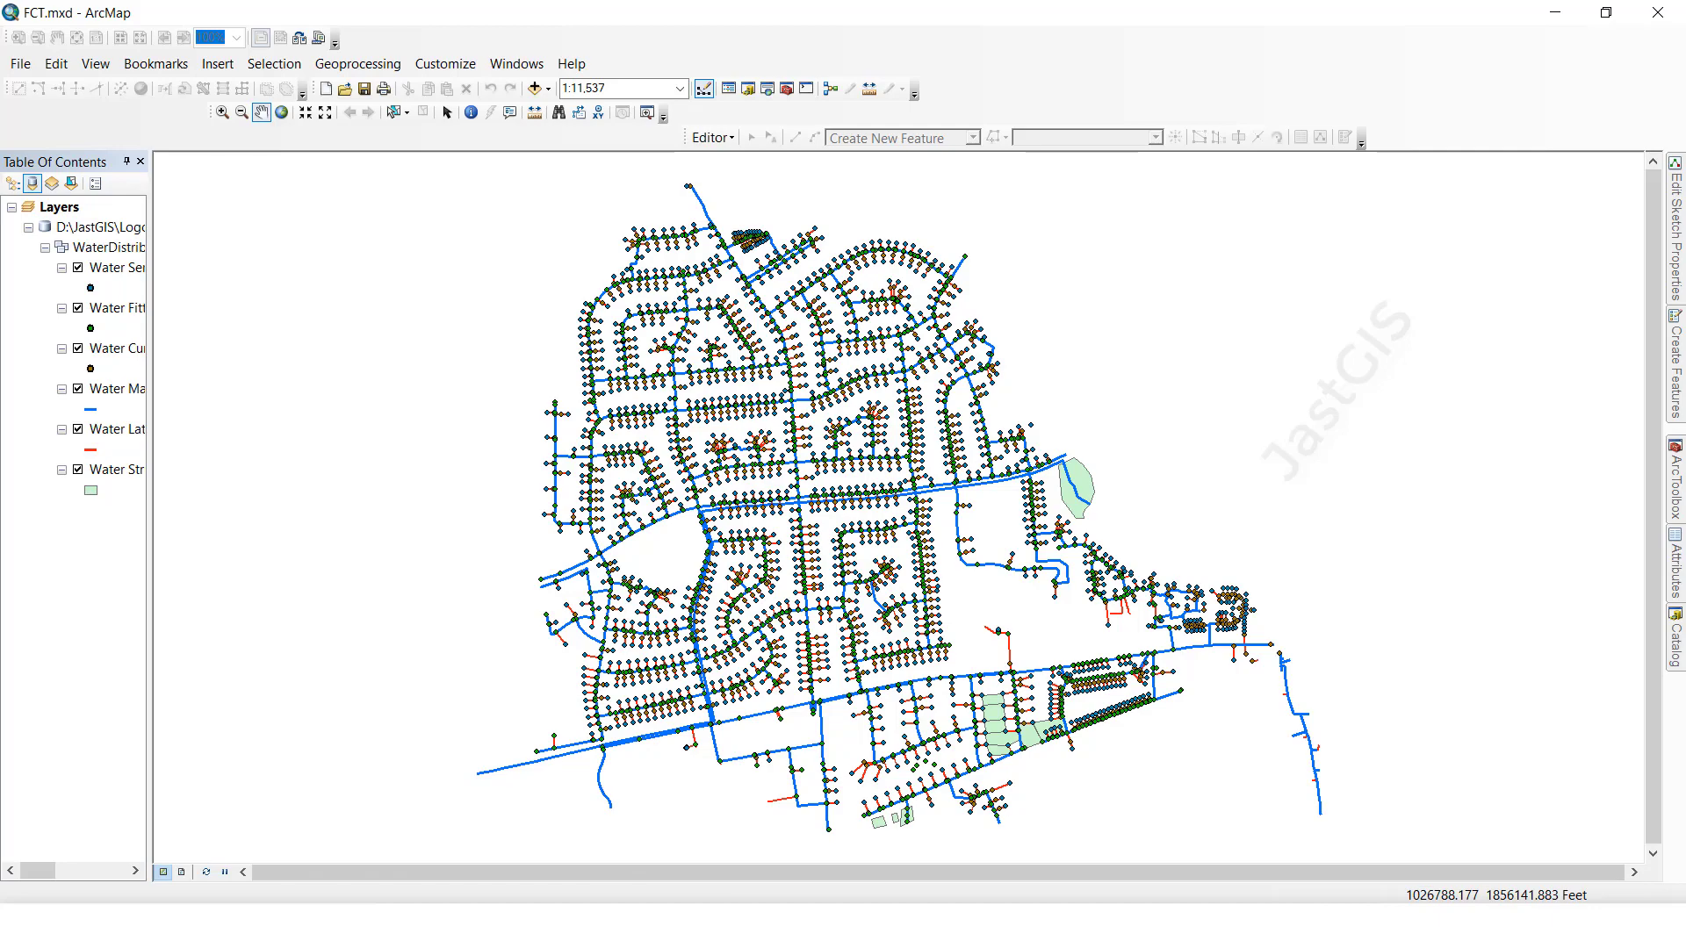
Step: Check the reopened map against Capture.JPG, then close ArcMap
key("alt+Tab")
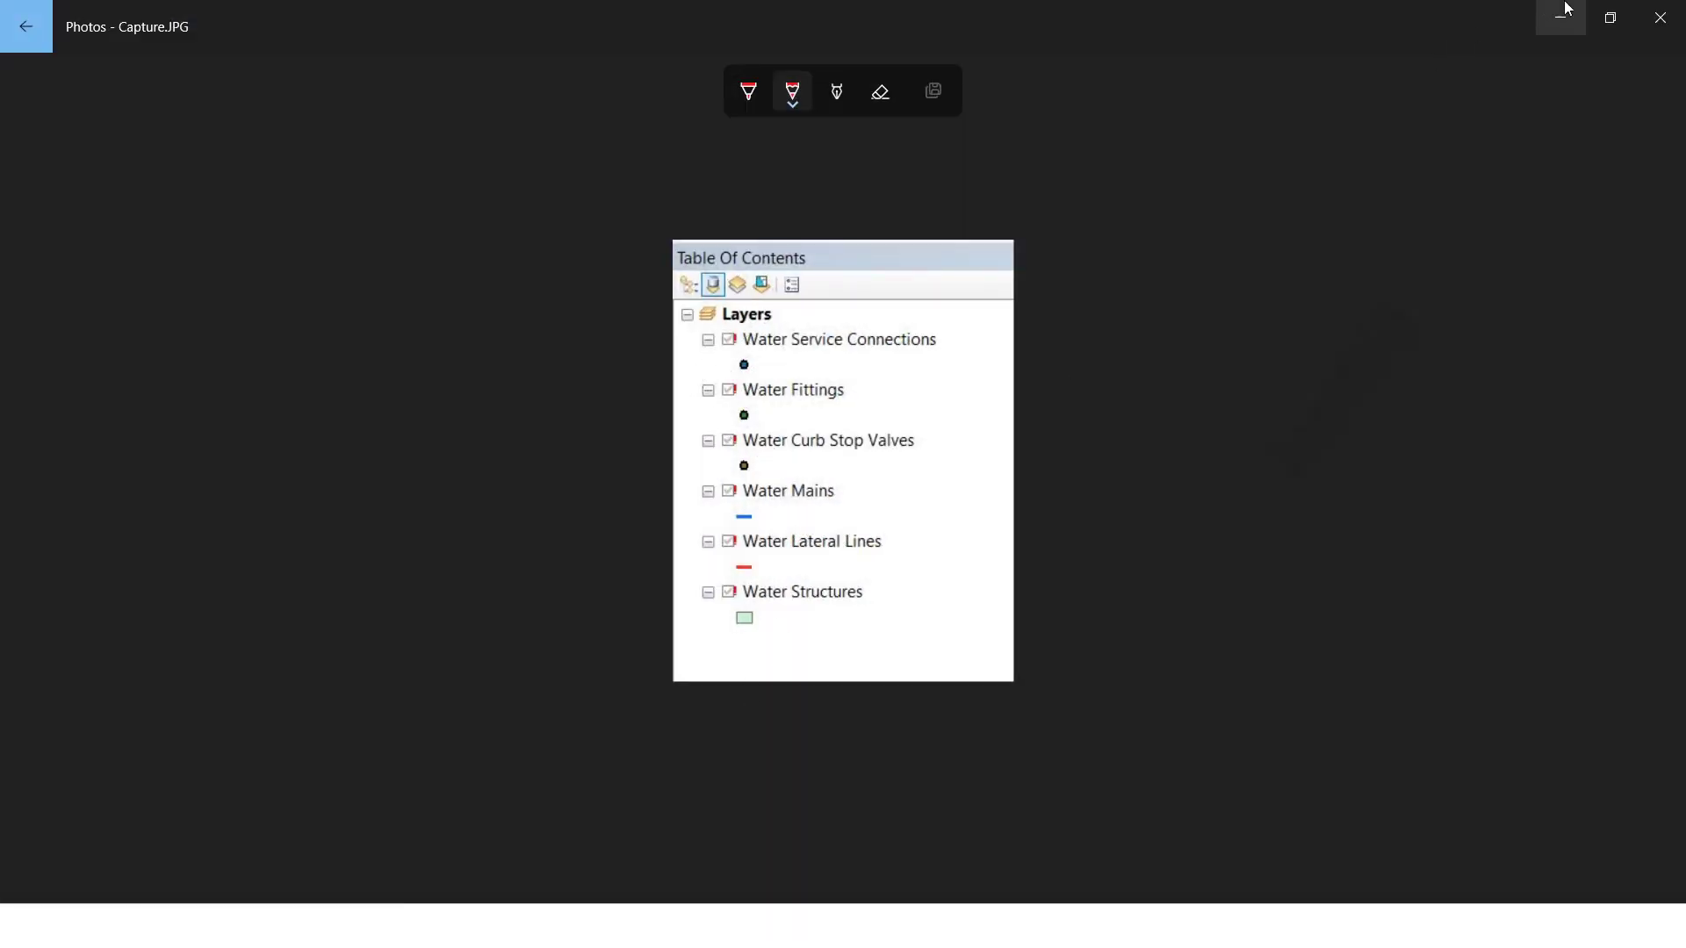
left_click(1561, 19)
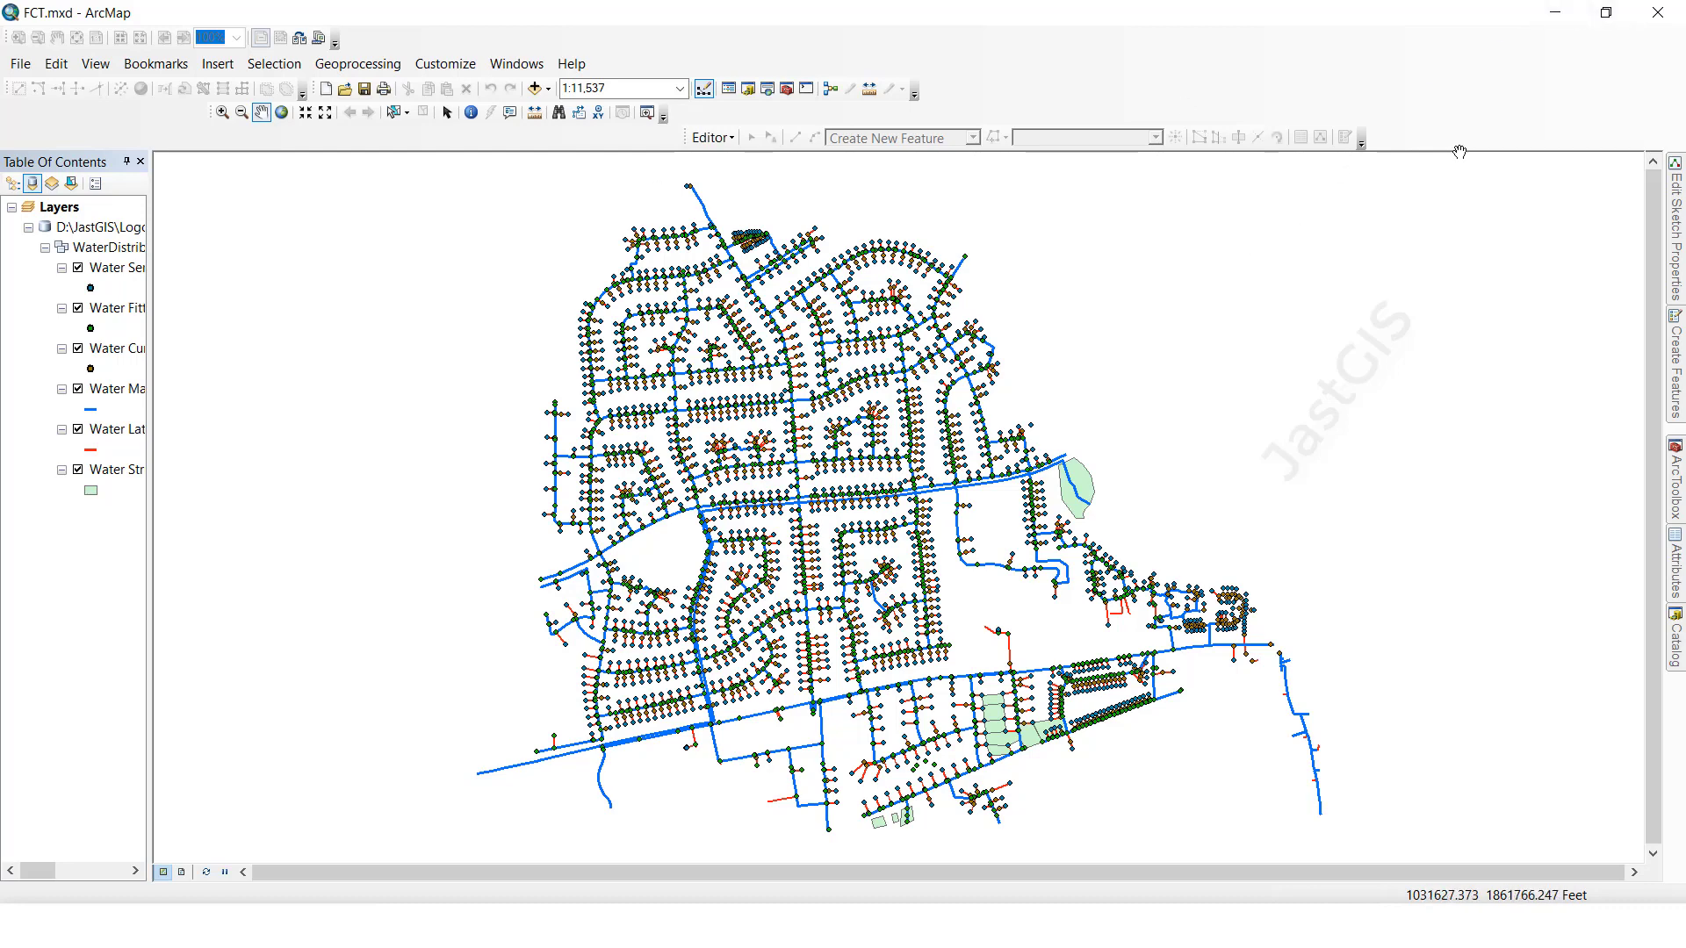
left_click(1658, 12)
left_click(358, 343)
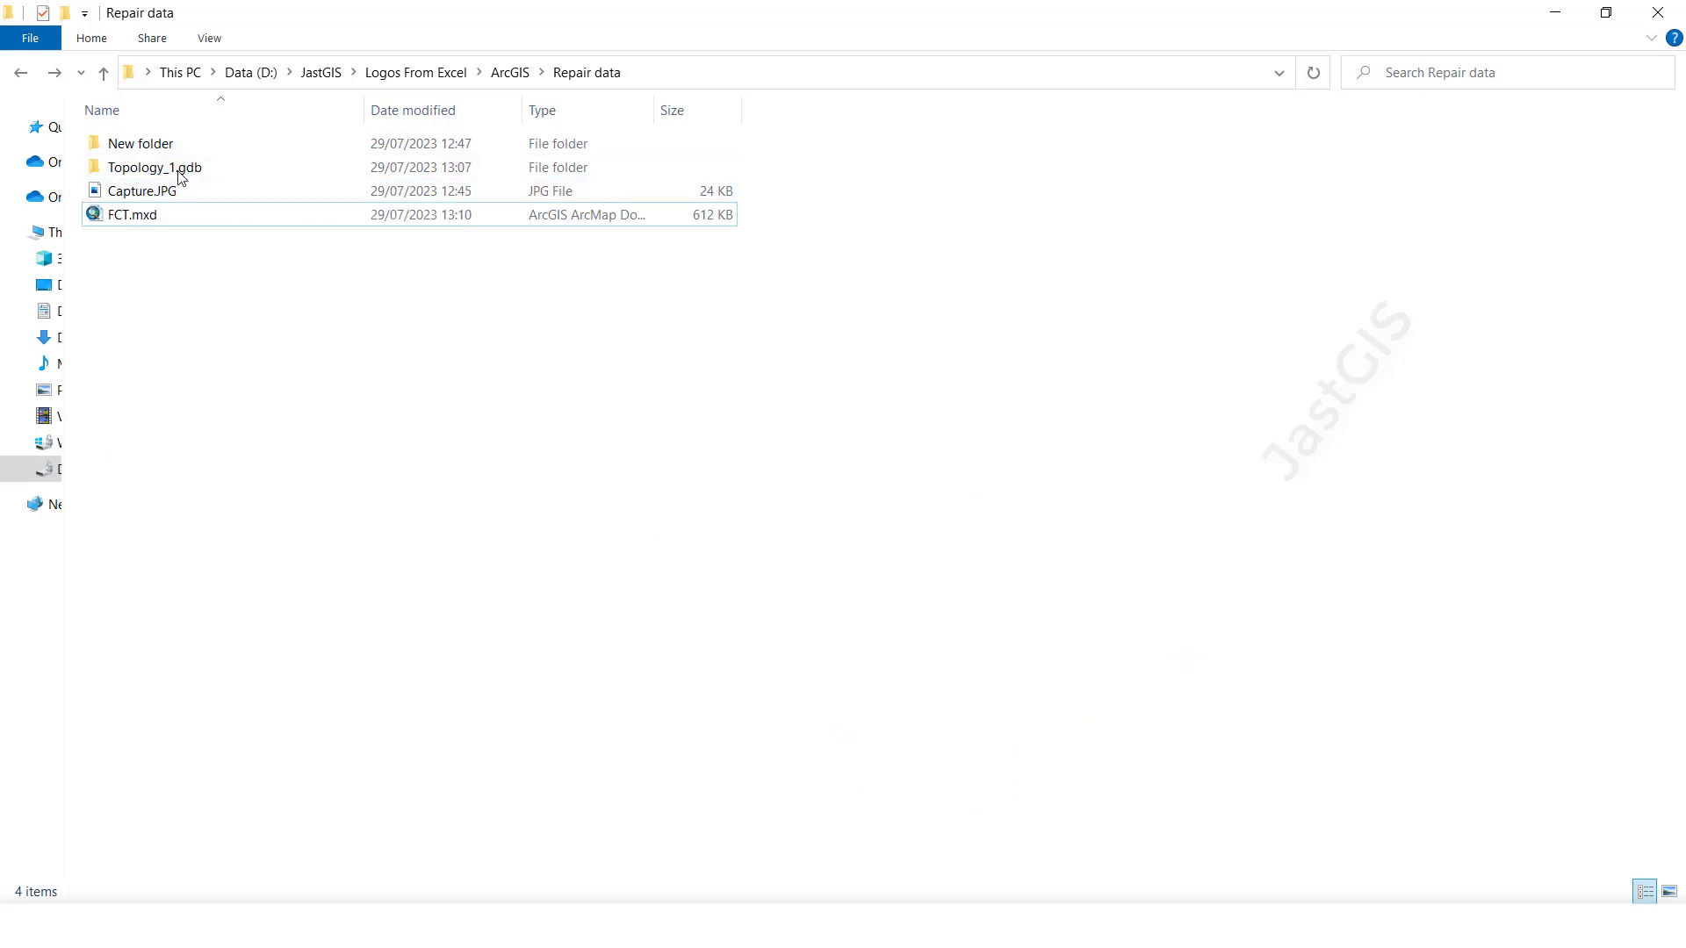
Step: Drag Topology_1.gdb from Repair data into New folder
left_click(155, 168)
left_click_drag(158, 176, 181, 143)
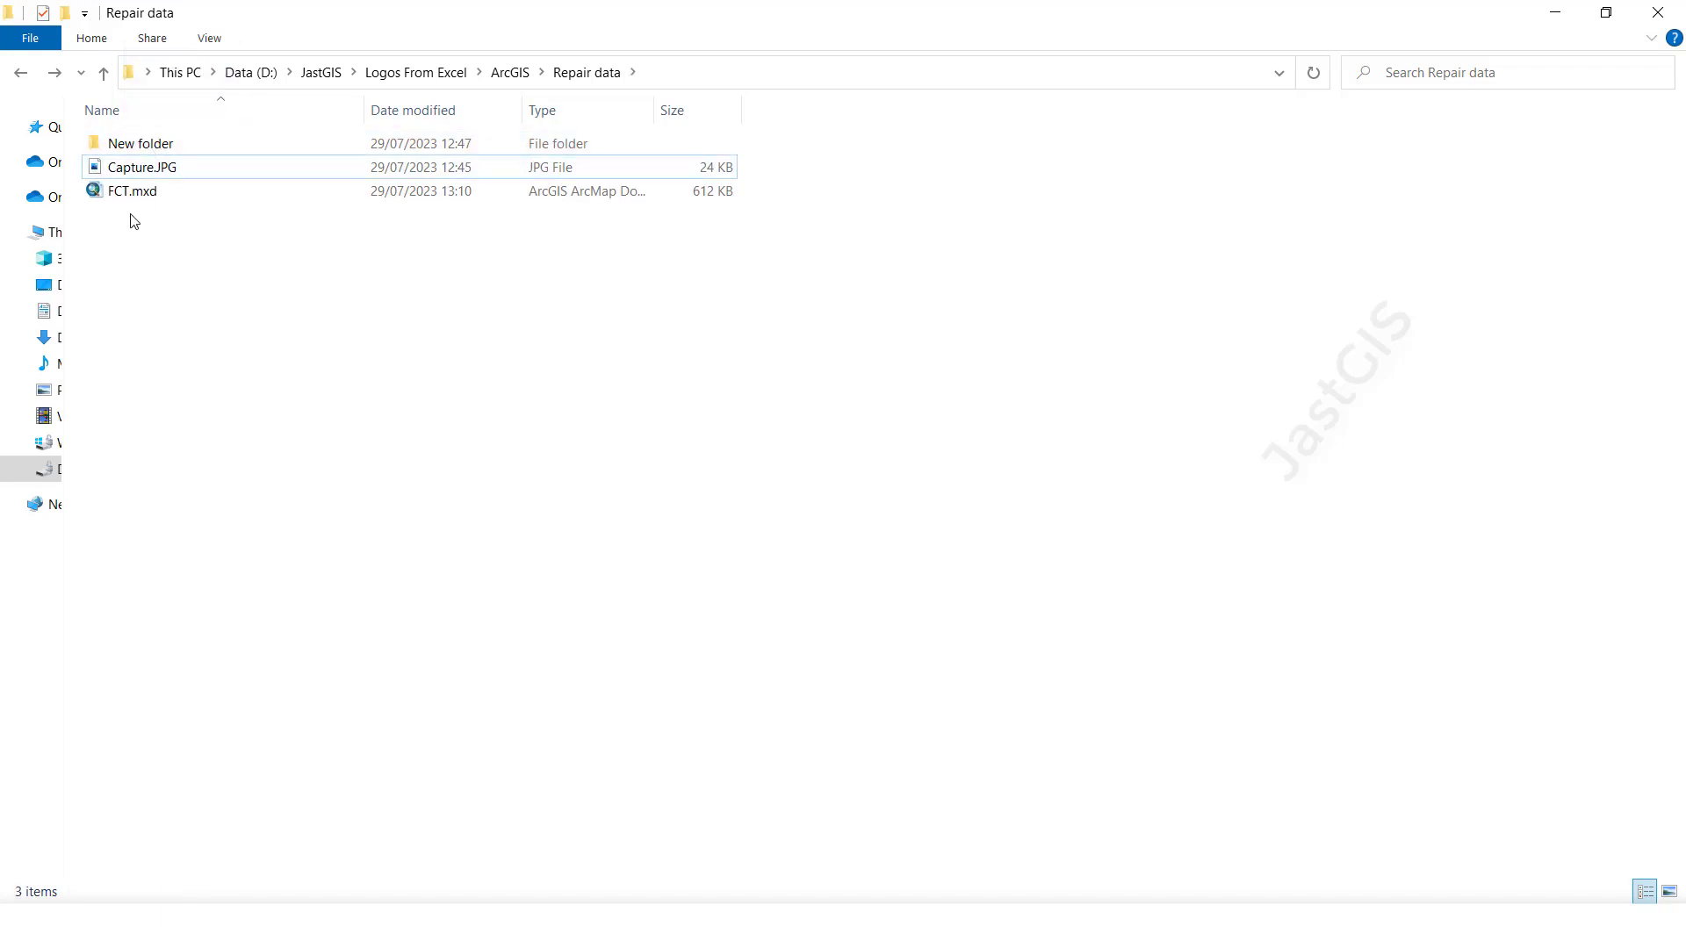
Step: Open FCT.mxd and minimize the Capture.JPG screenshot viewer
double_click(126, 202)
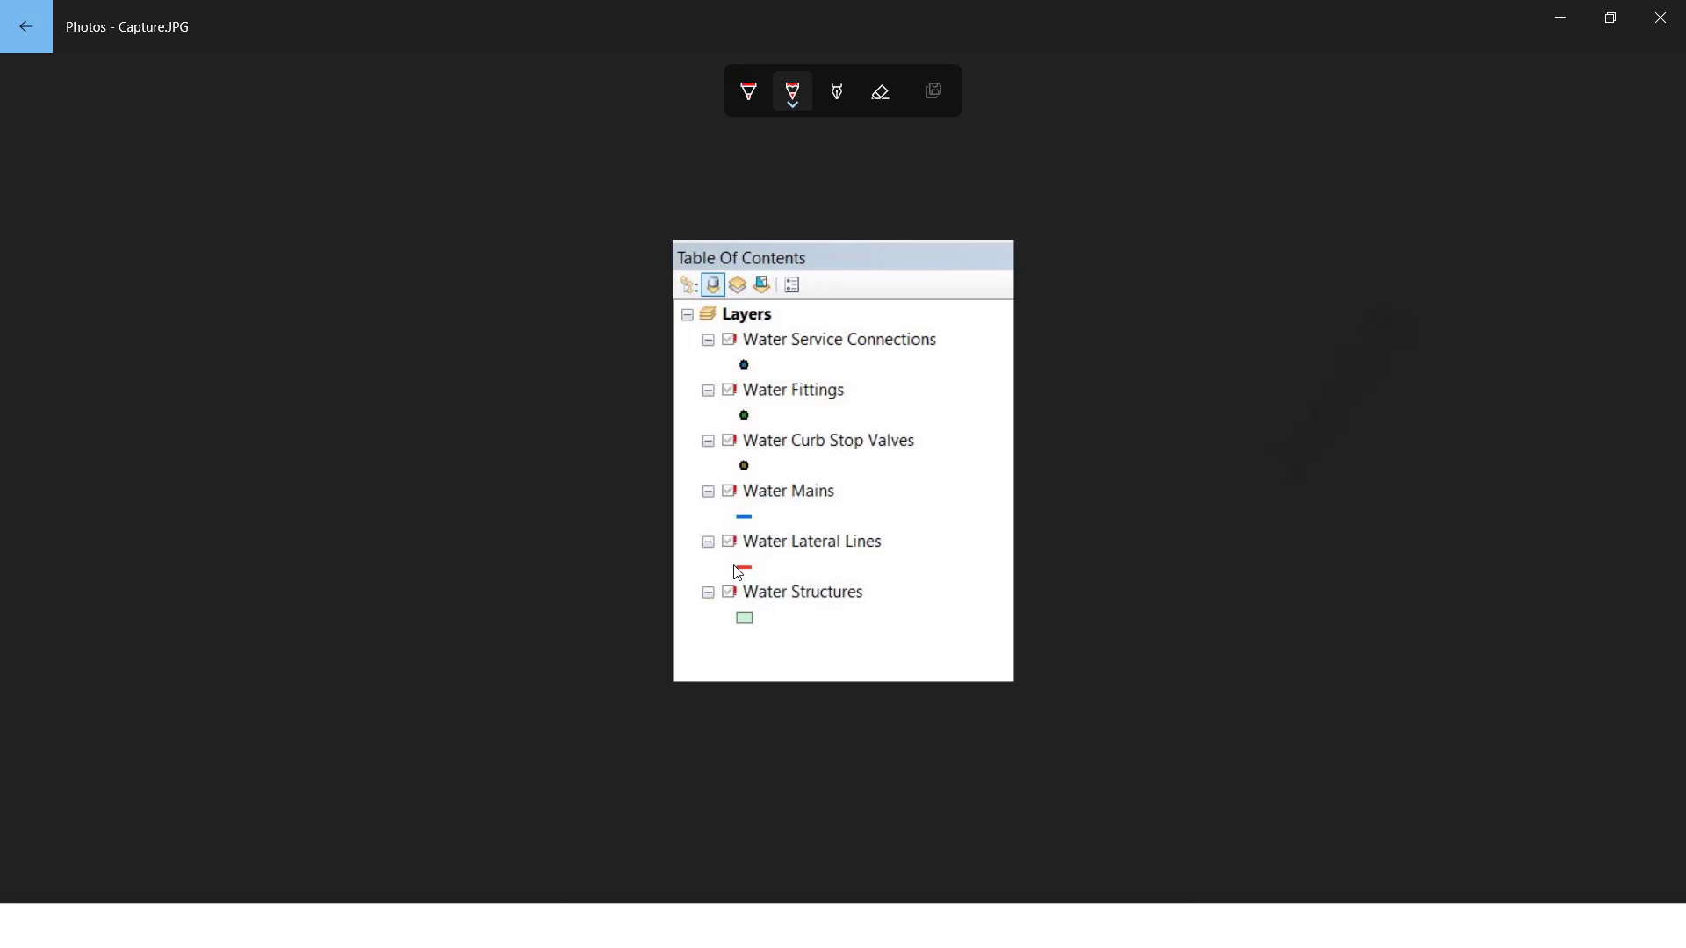
left_click(1562, 18)
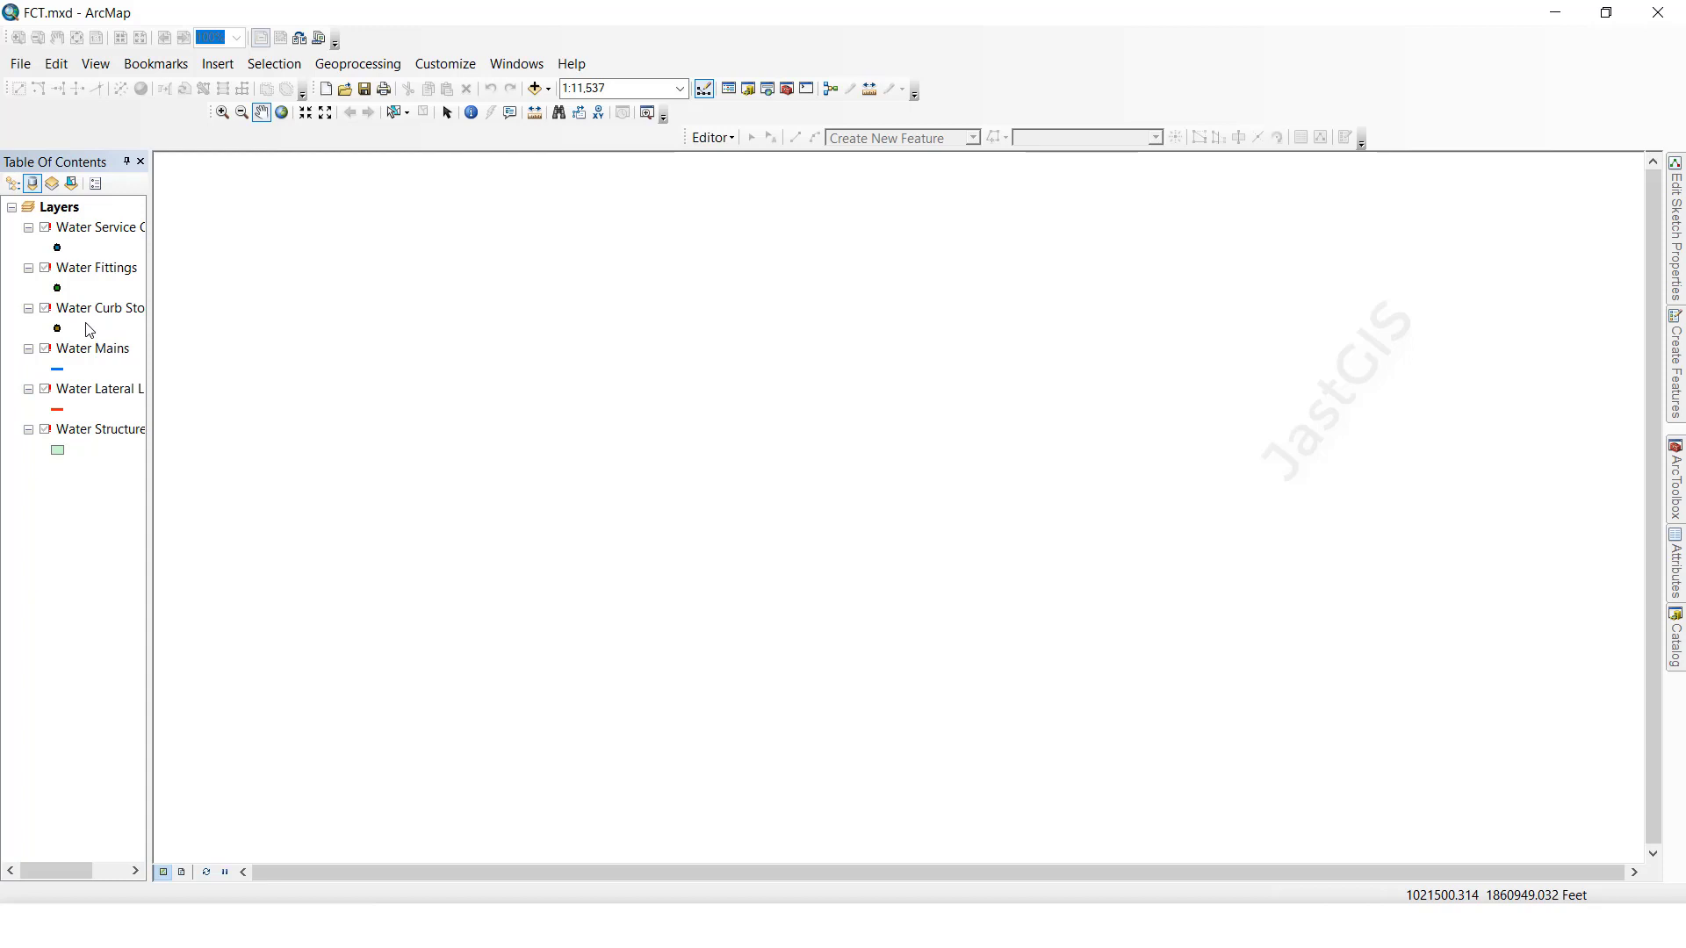
Step: Start Repair Data Source for Water Fittings and open Topology_1.gdb in New folder
right_click(86, 272)
mouse_move(131, 630)
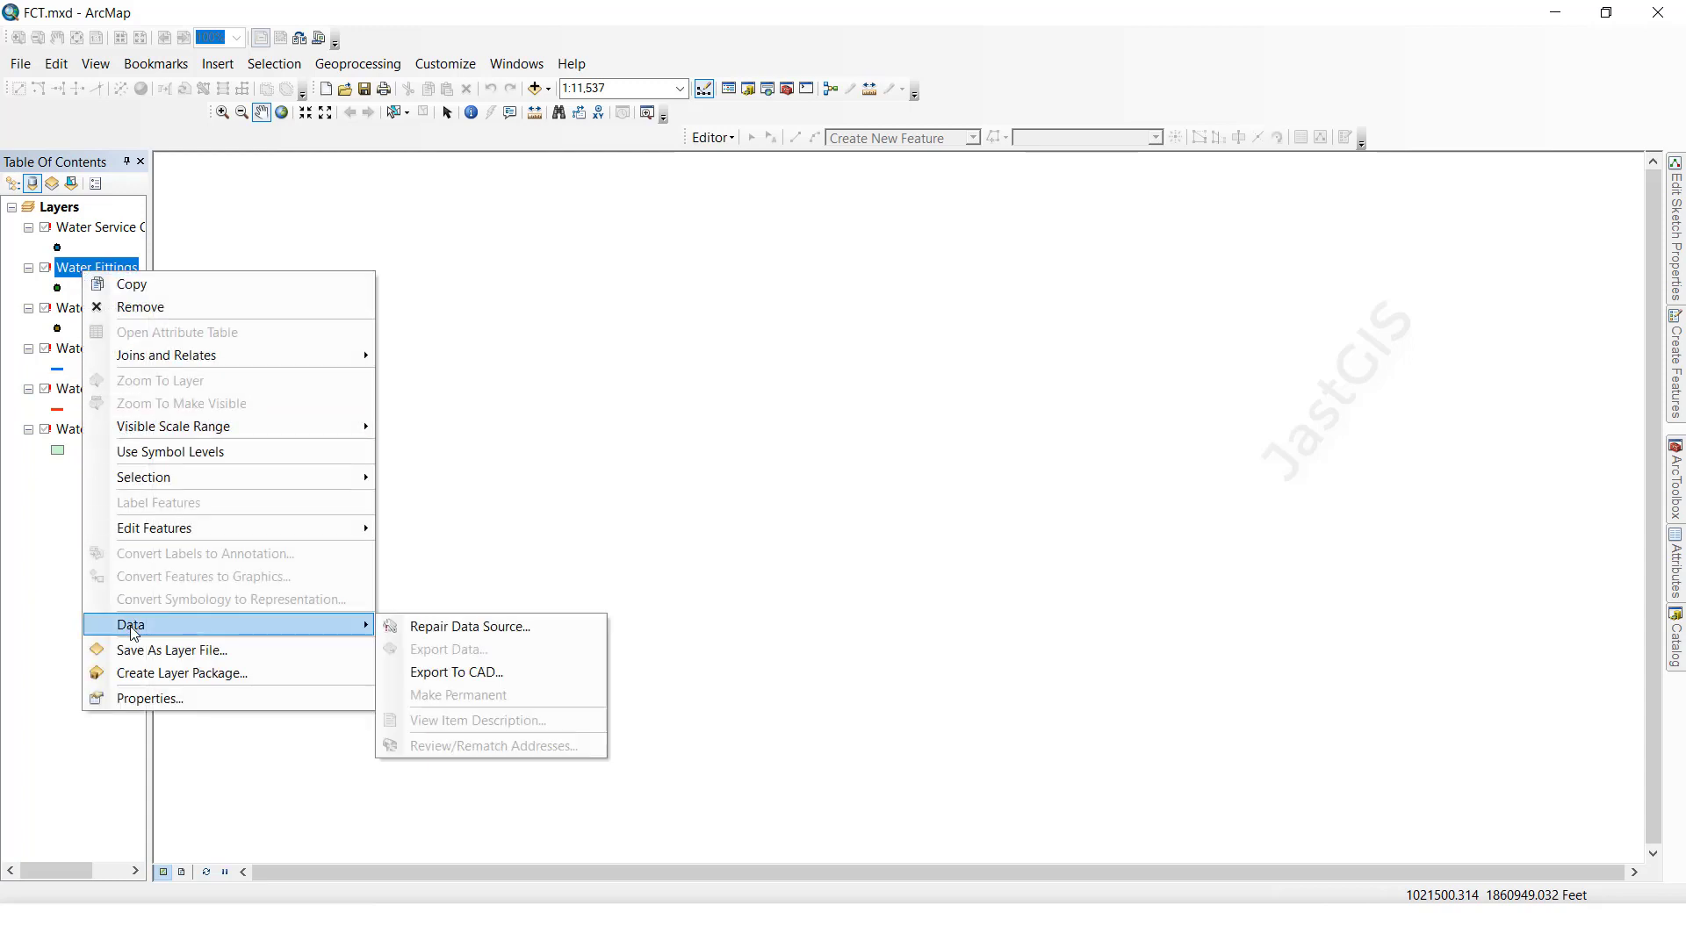
left_click(507, 629)
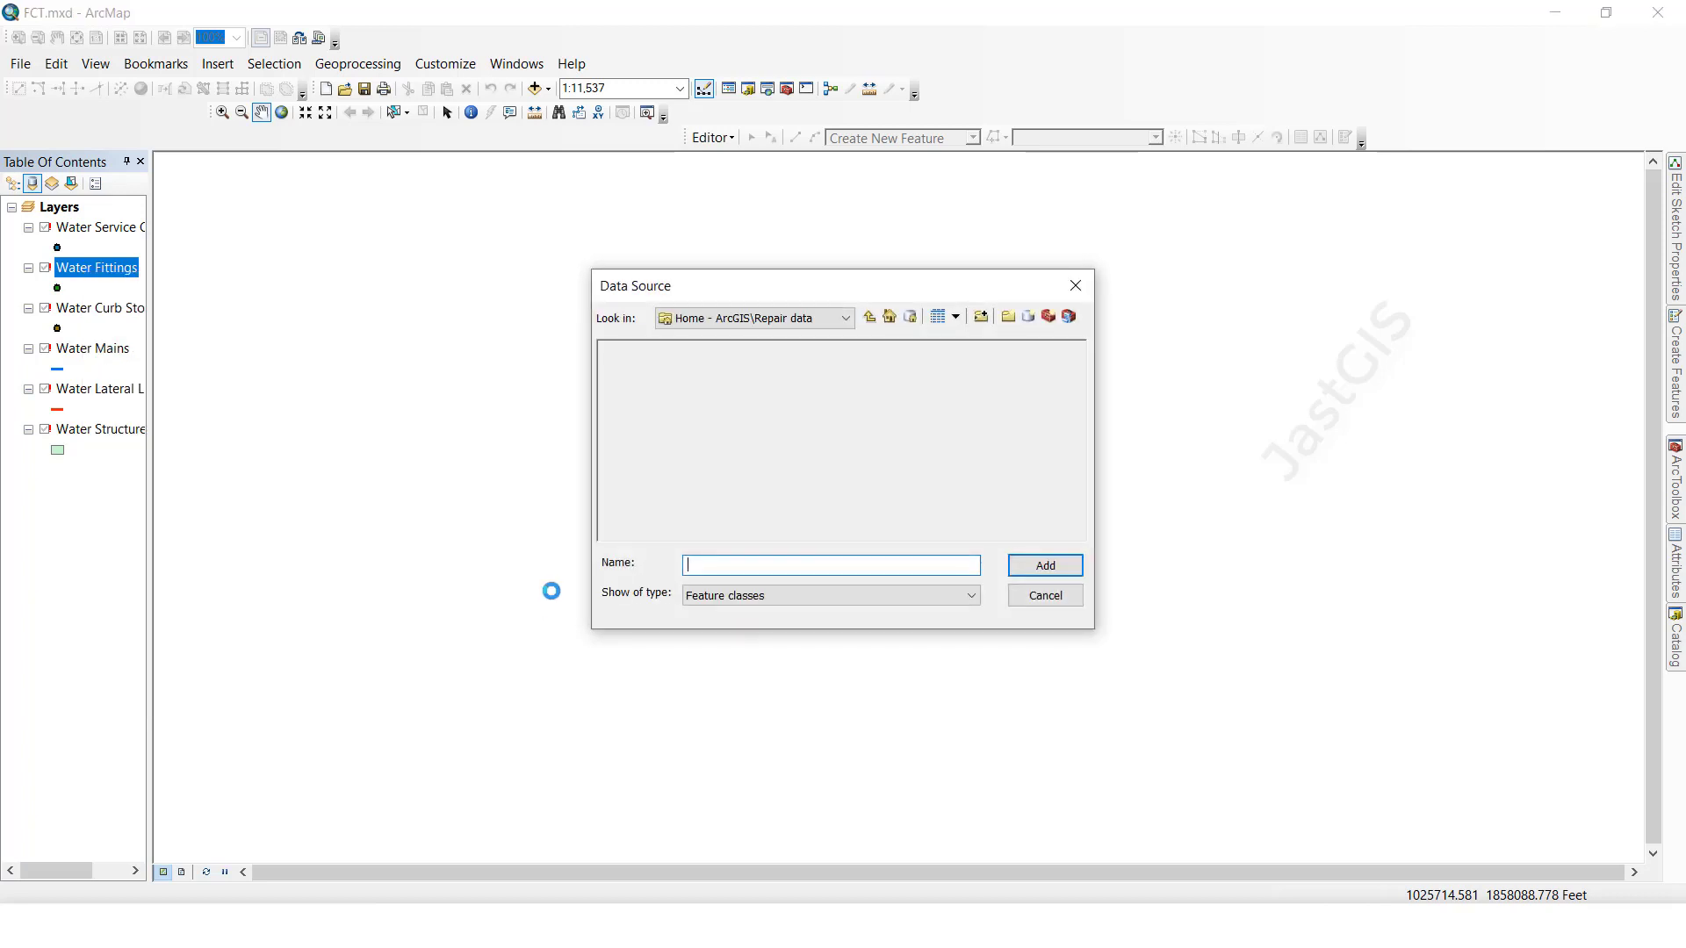
double_click(739, 353)
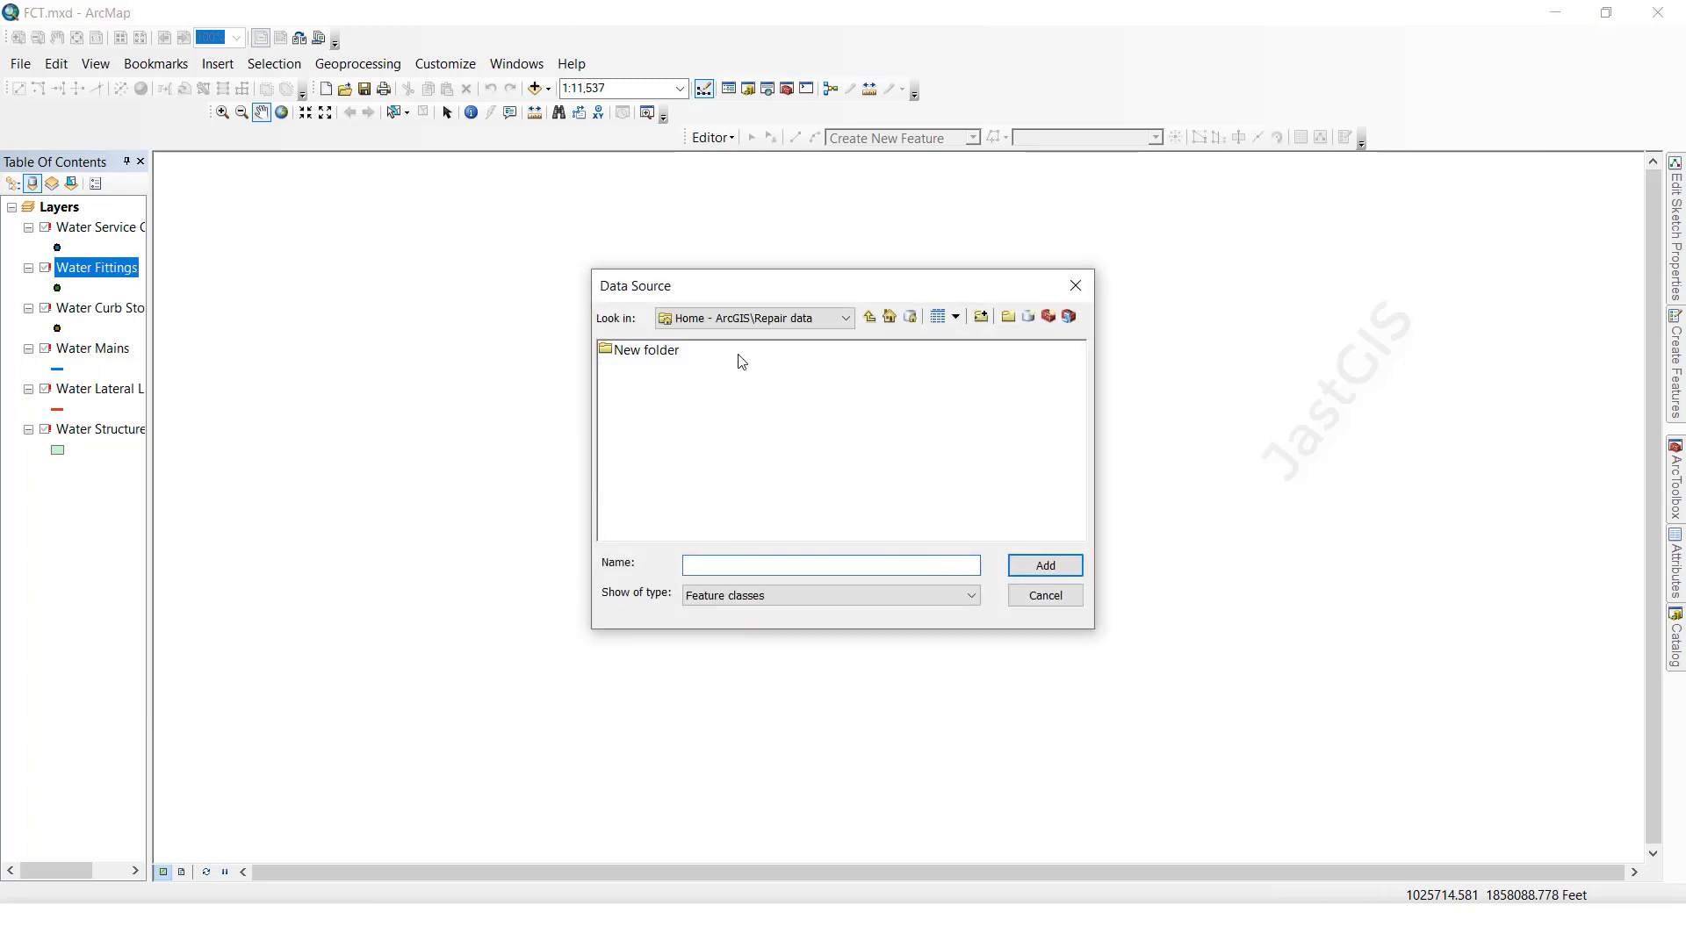
double_click(627, 355)
left_click(661, 351)
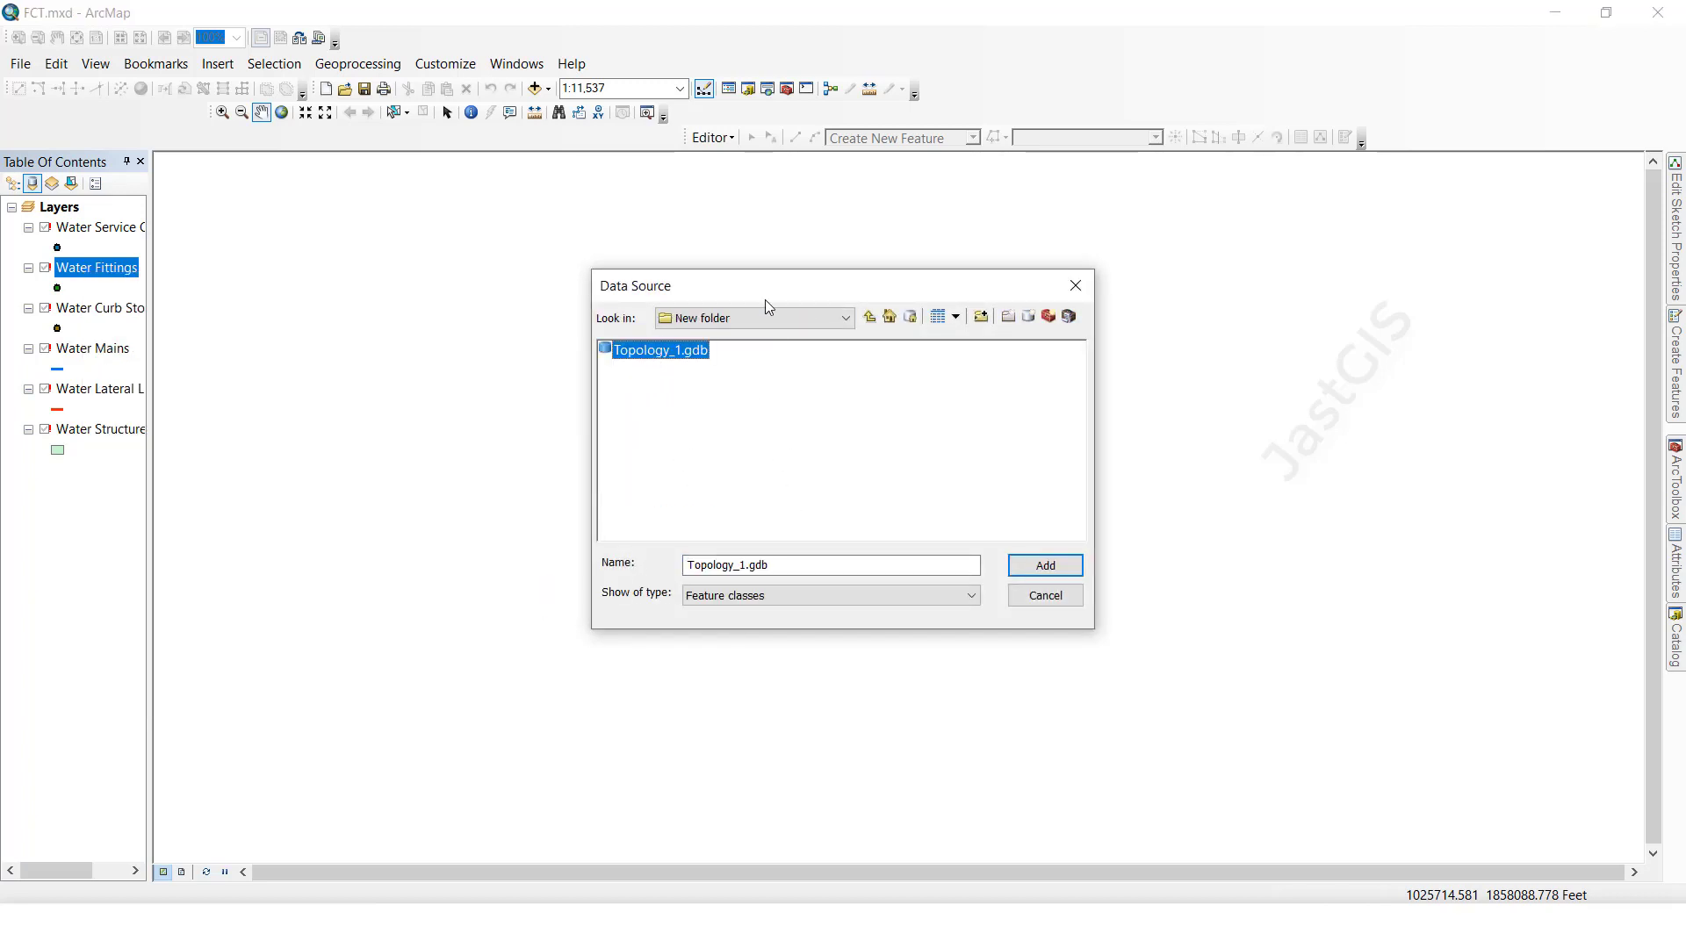
left_click(1033, 566)
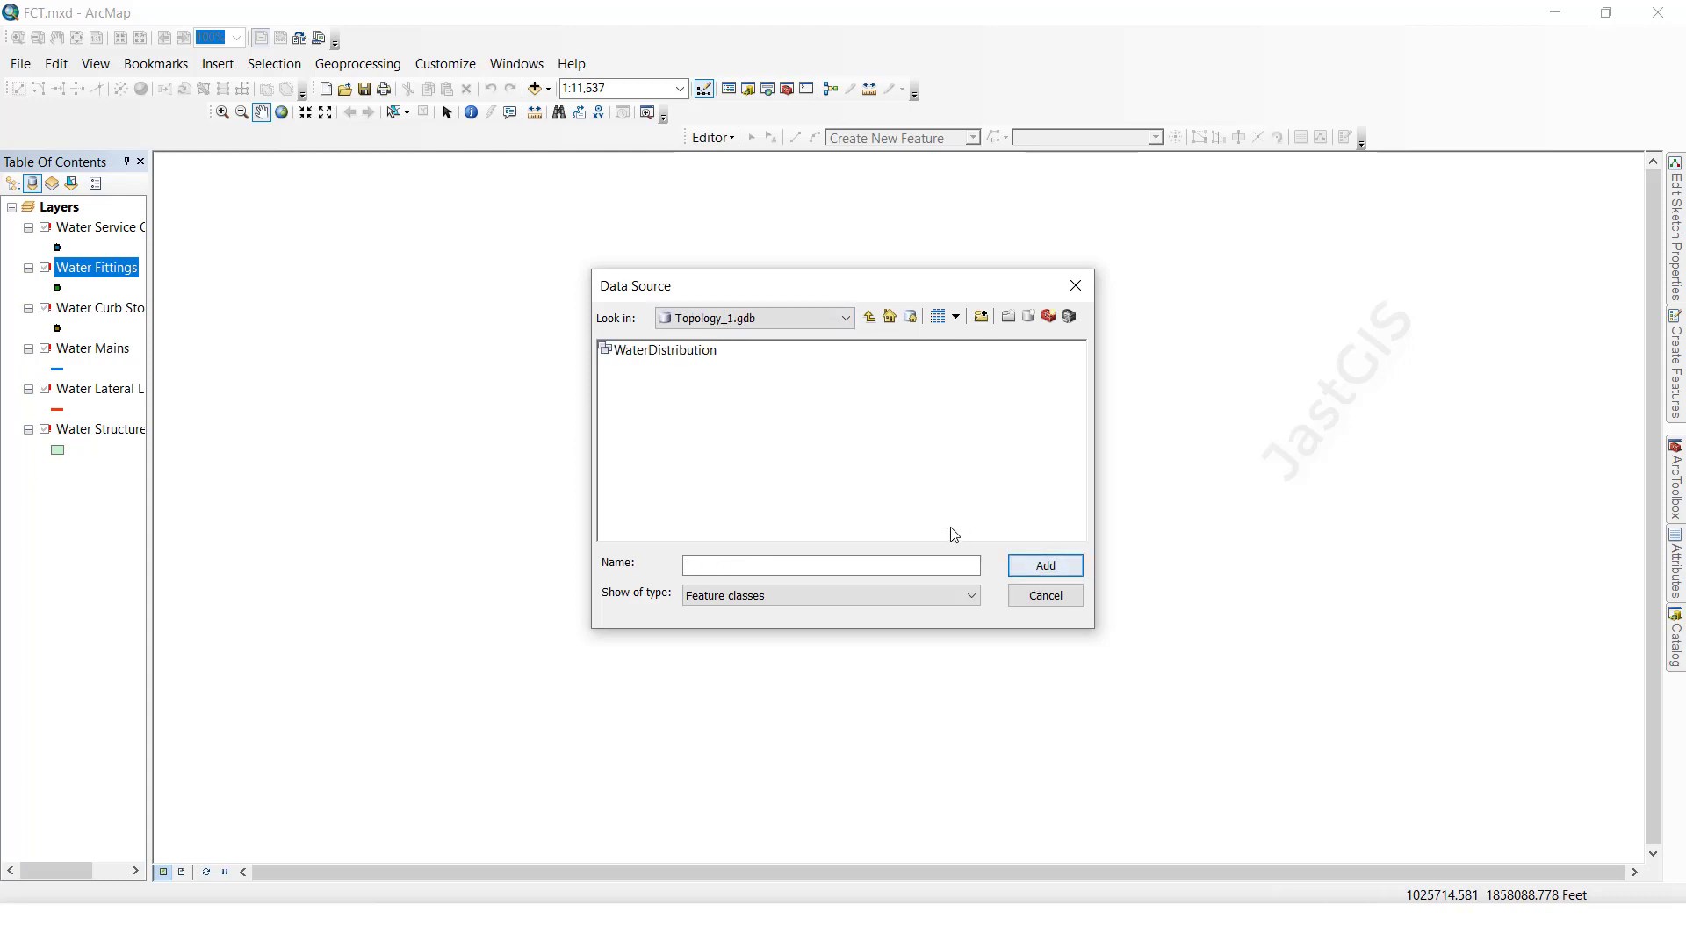
Step: Relink Water Fittings to wFitting in WaterDistribution, then save and close the map
double_click(663, 356)
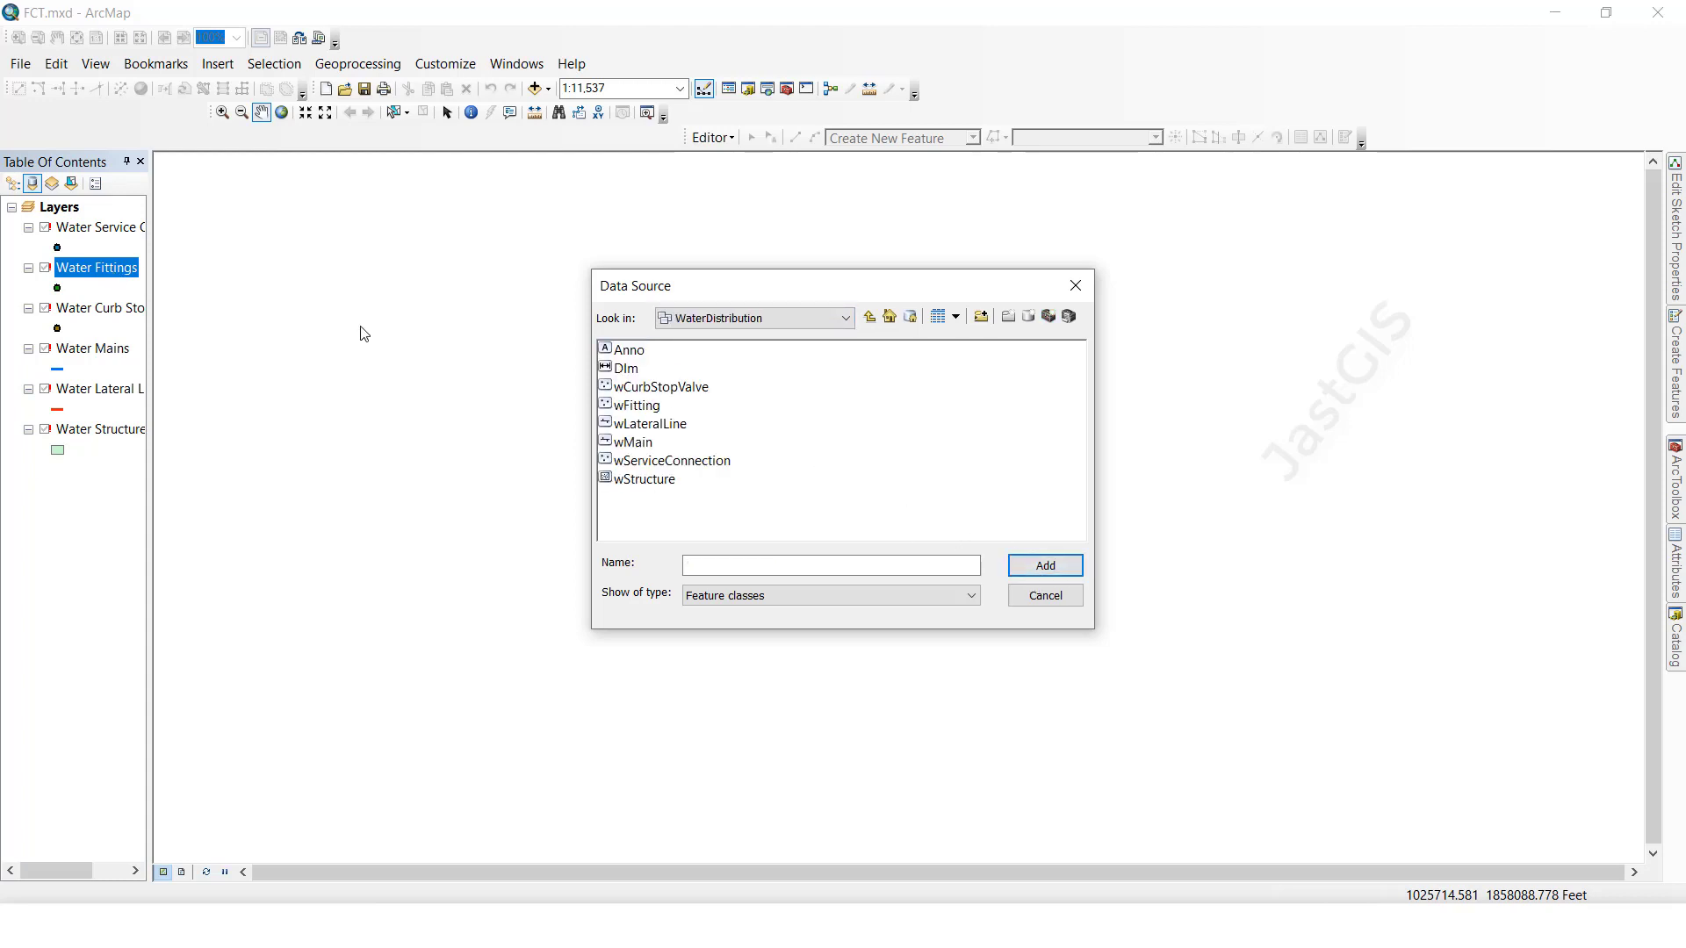
left_click(652, 411)
left_click(1082, 569)
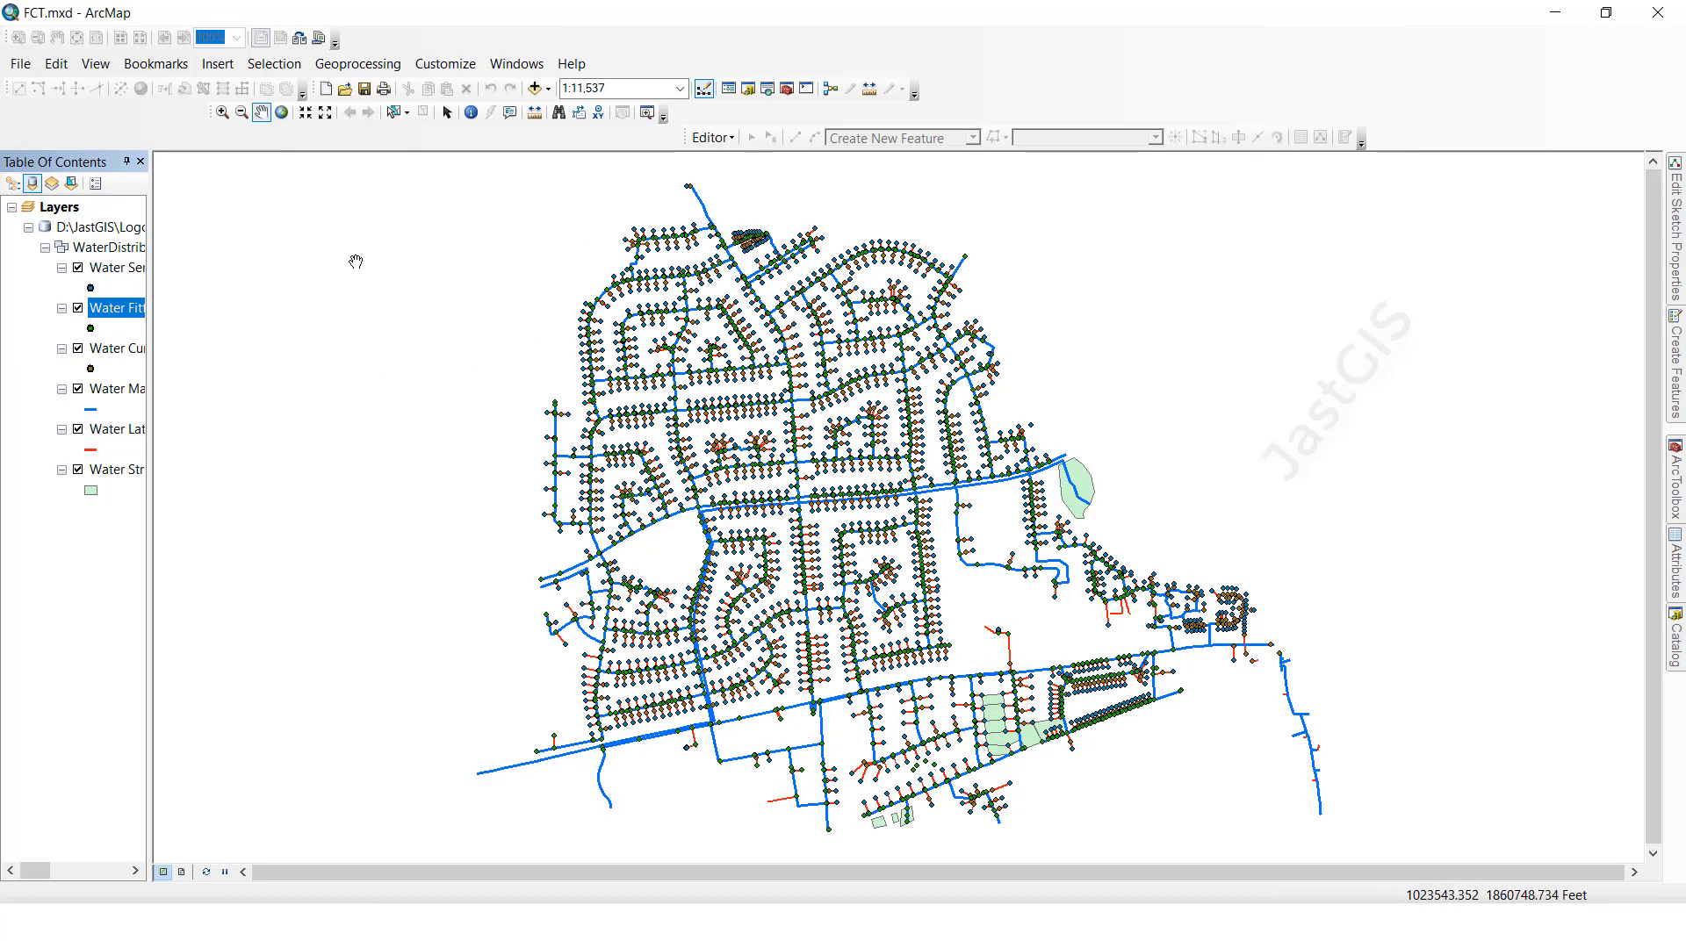
left_click(365, 90)
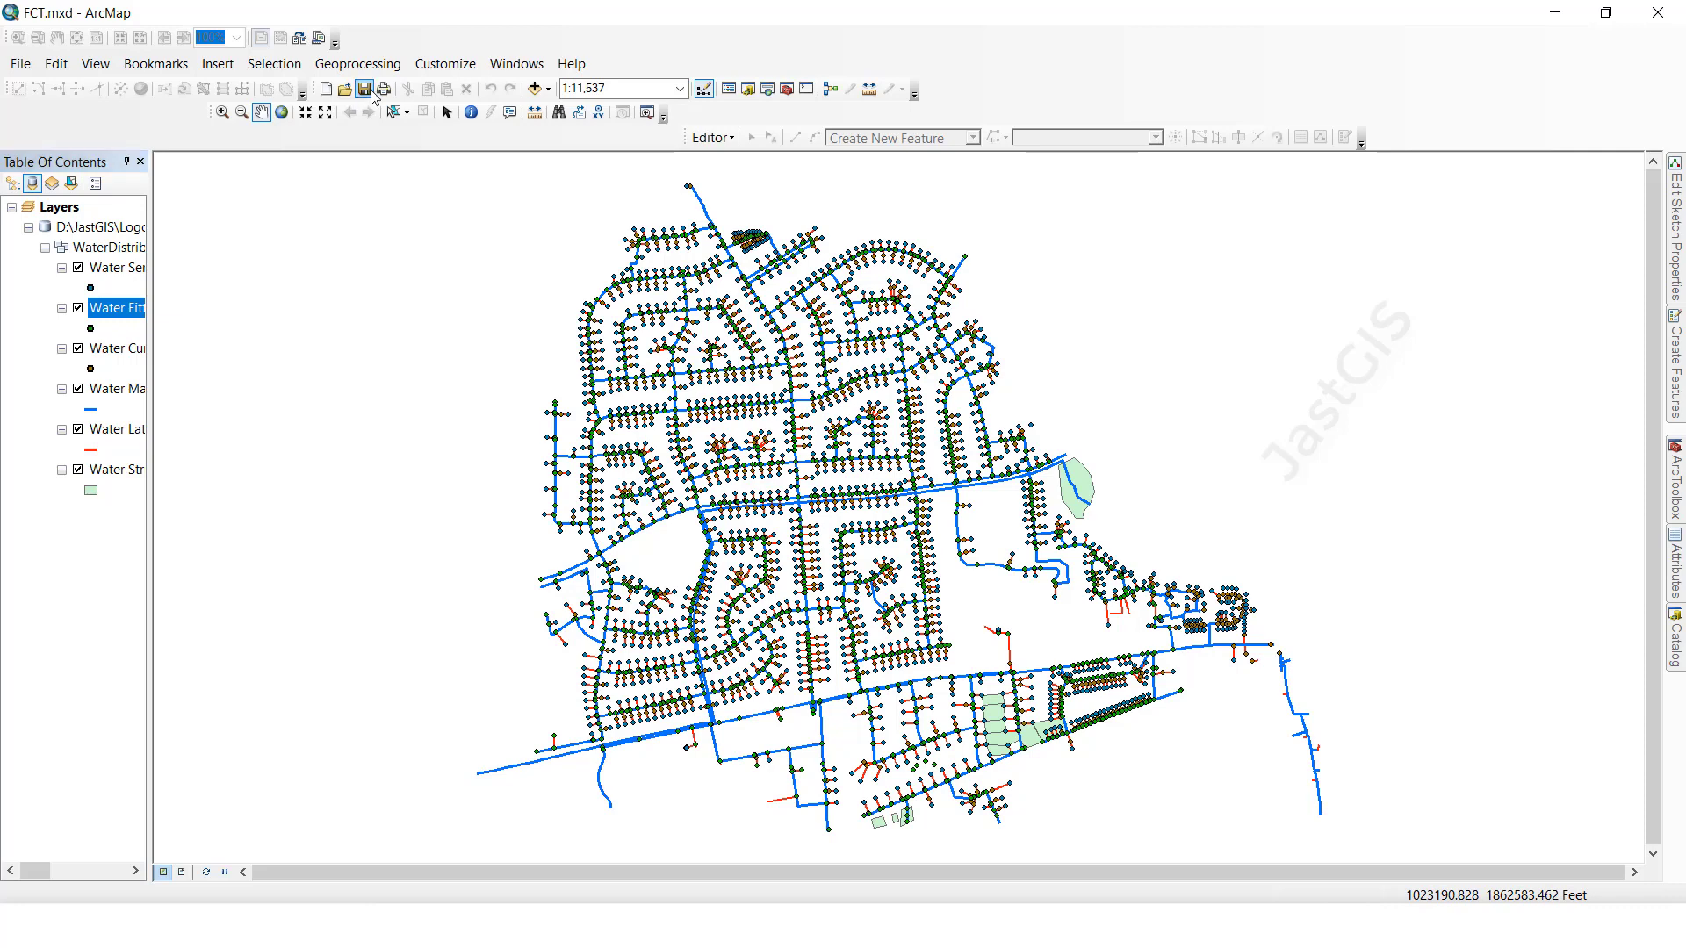
left_click(1657, 12)
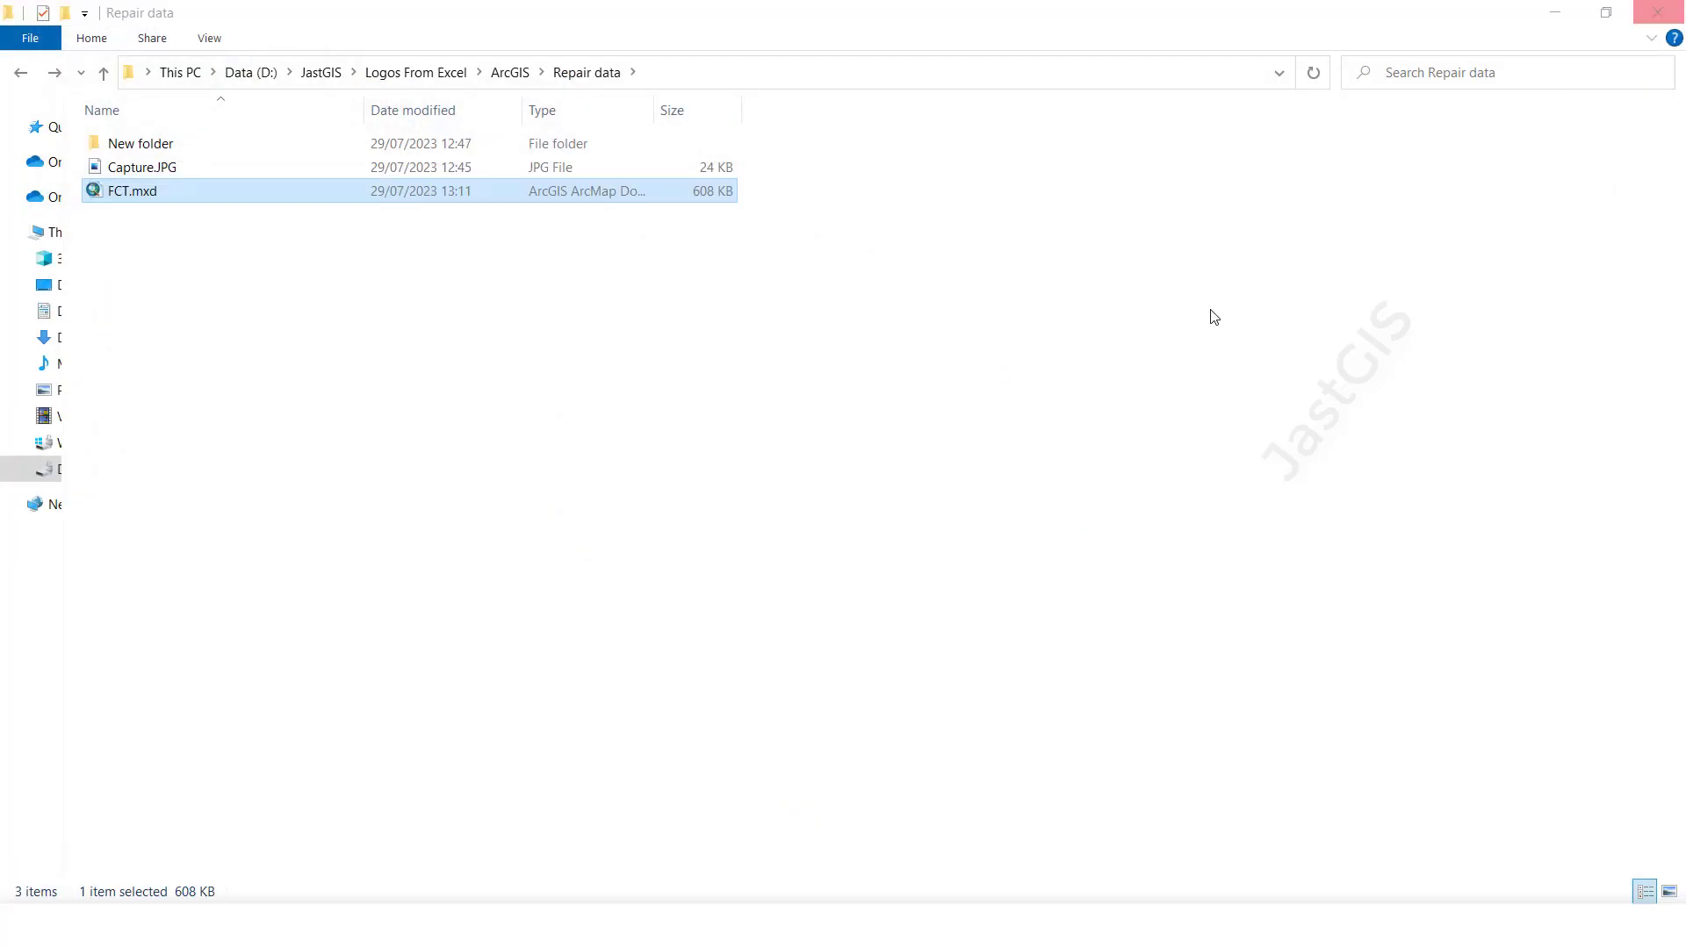
Step: Cut Topology_1.gdb from New folder, paste it into Repair data, and reopen FCT.mxd
left_click(307, 415)
double_click(151, 144)
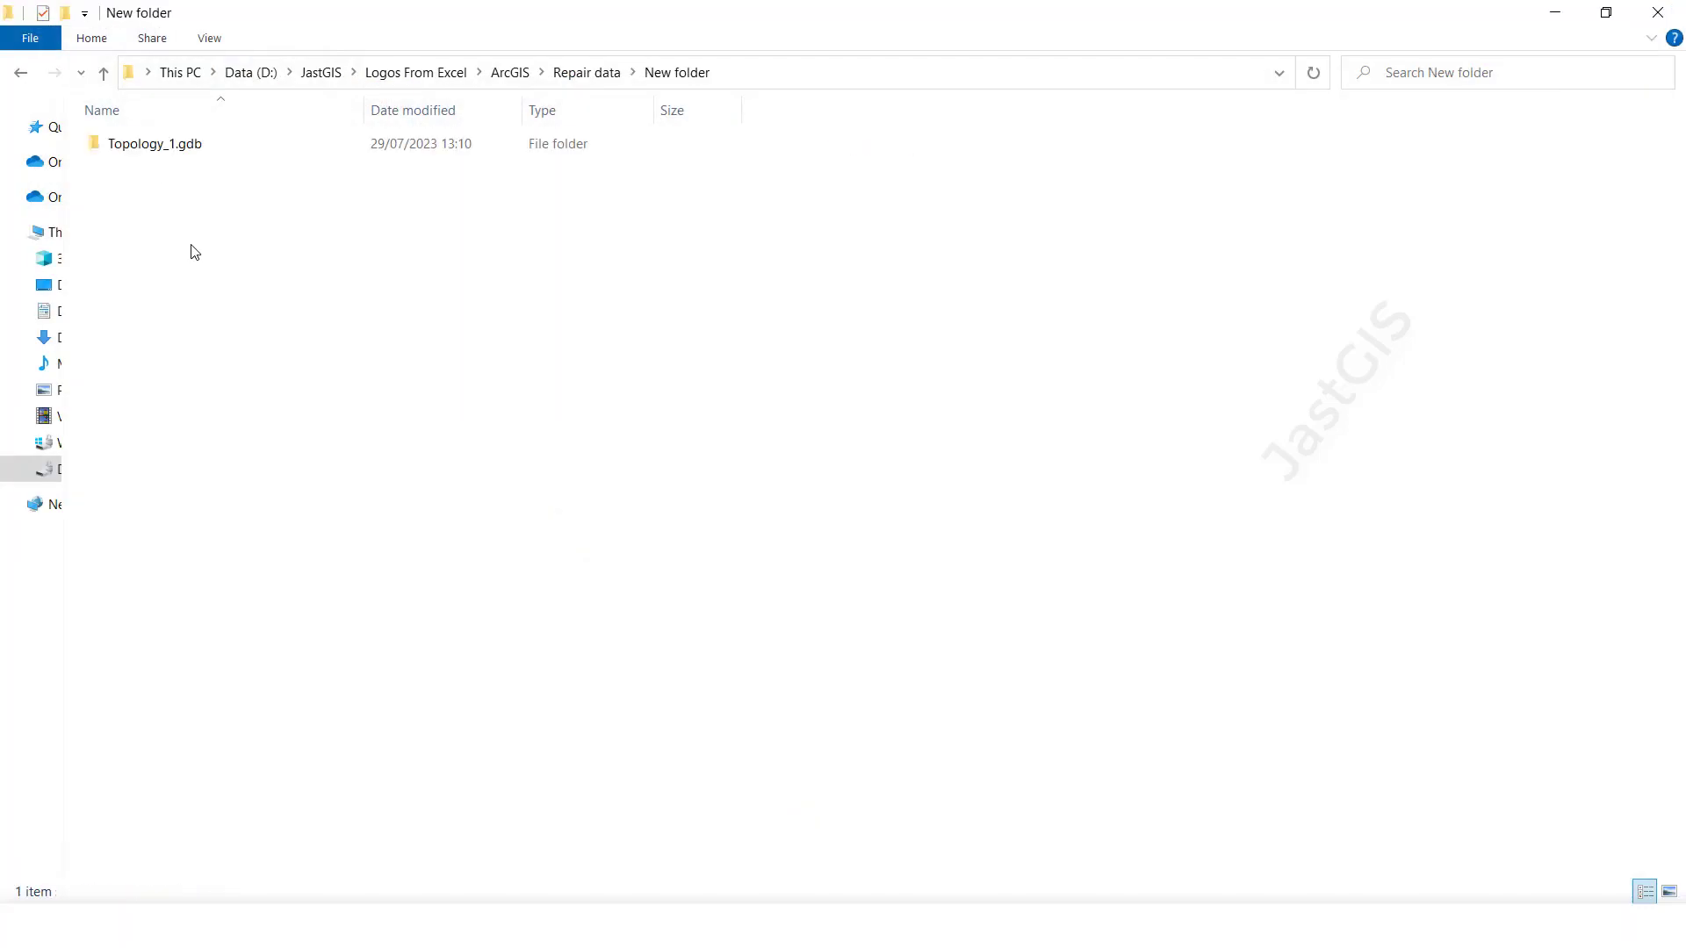
left_click(198, 148)
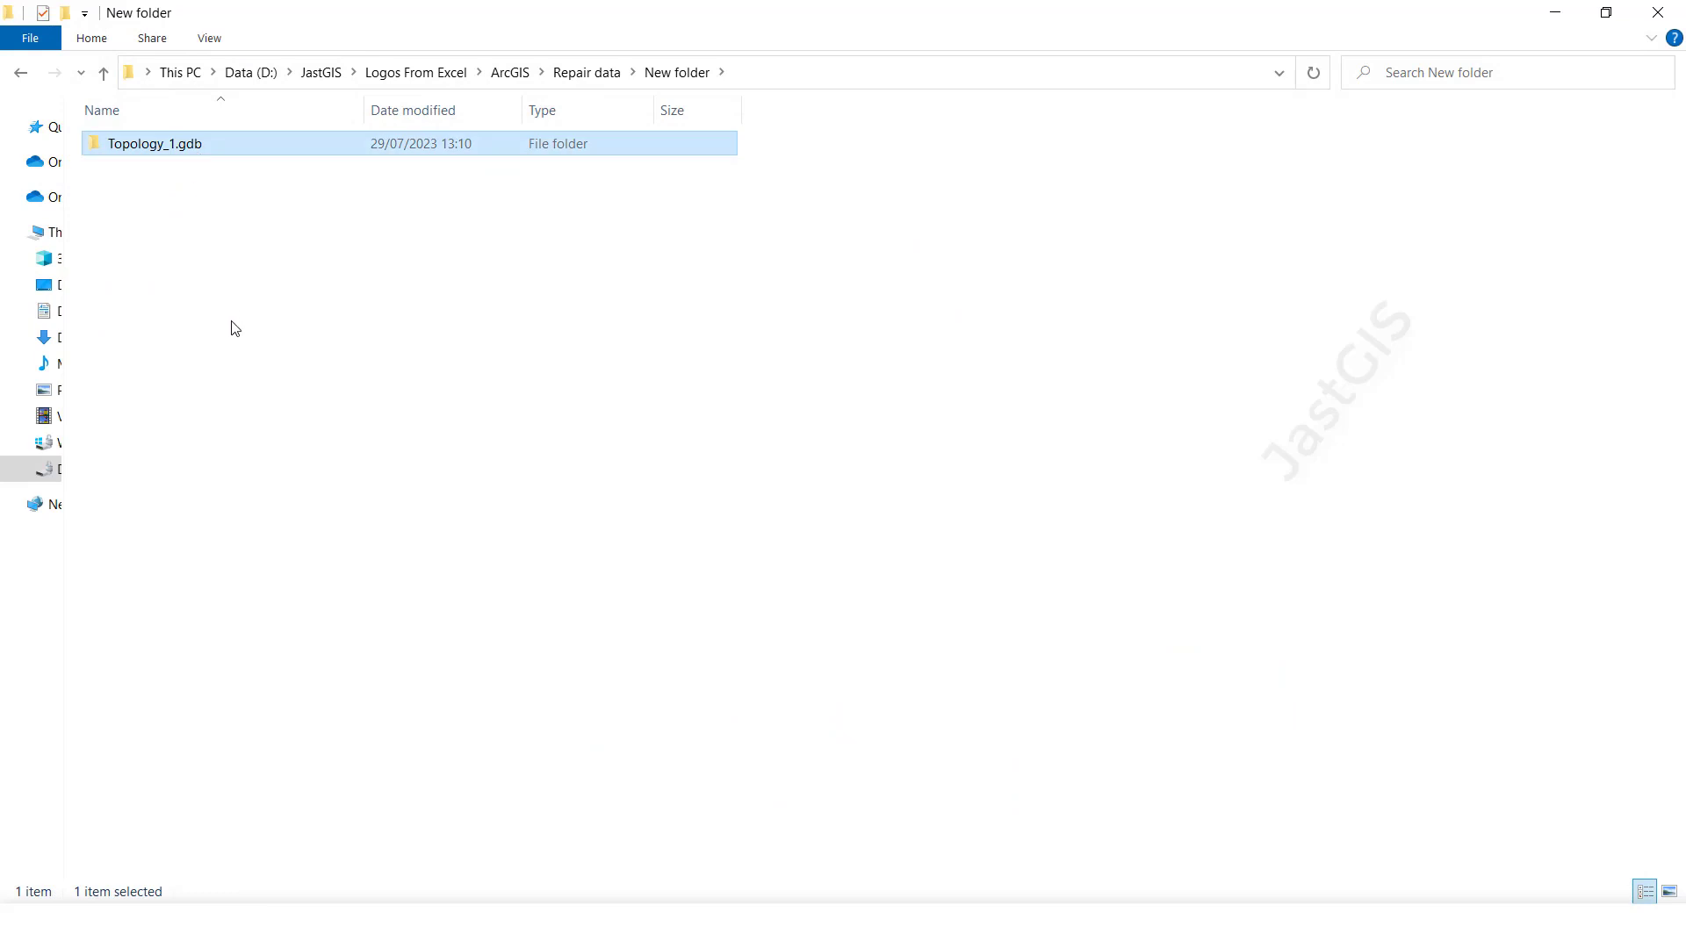
left_click(443, 408)
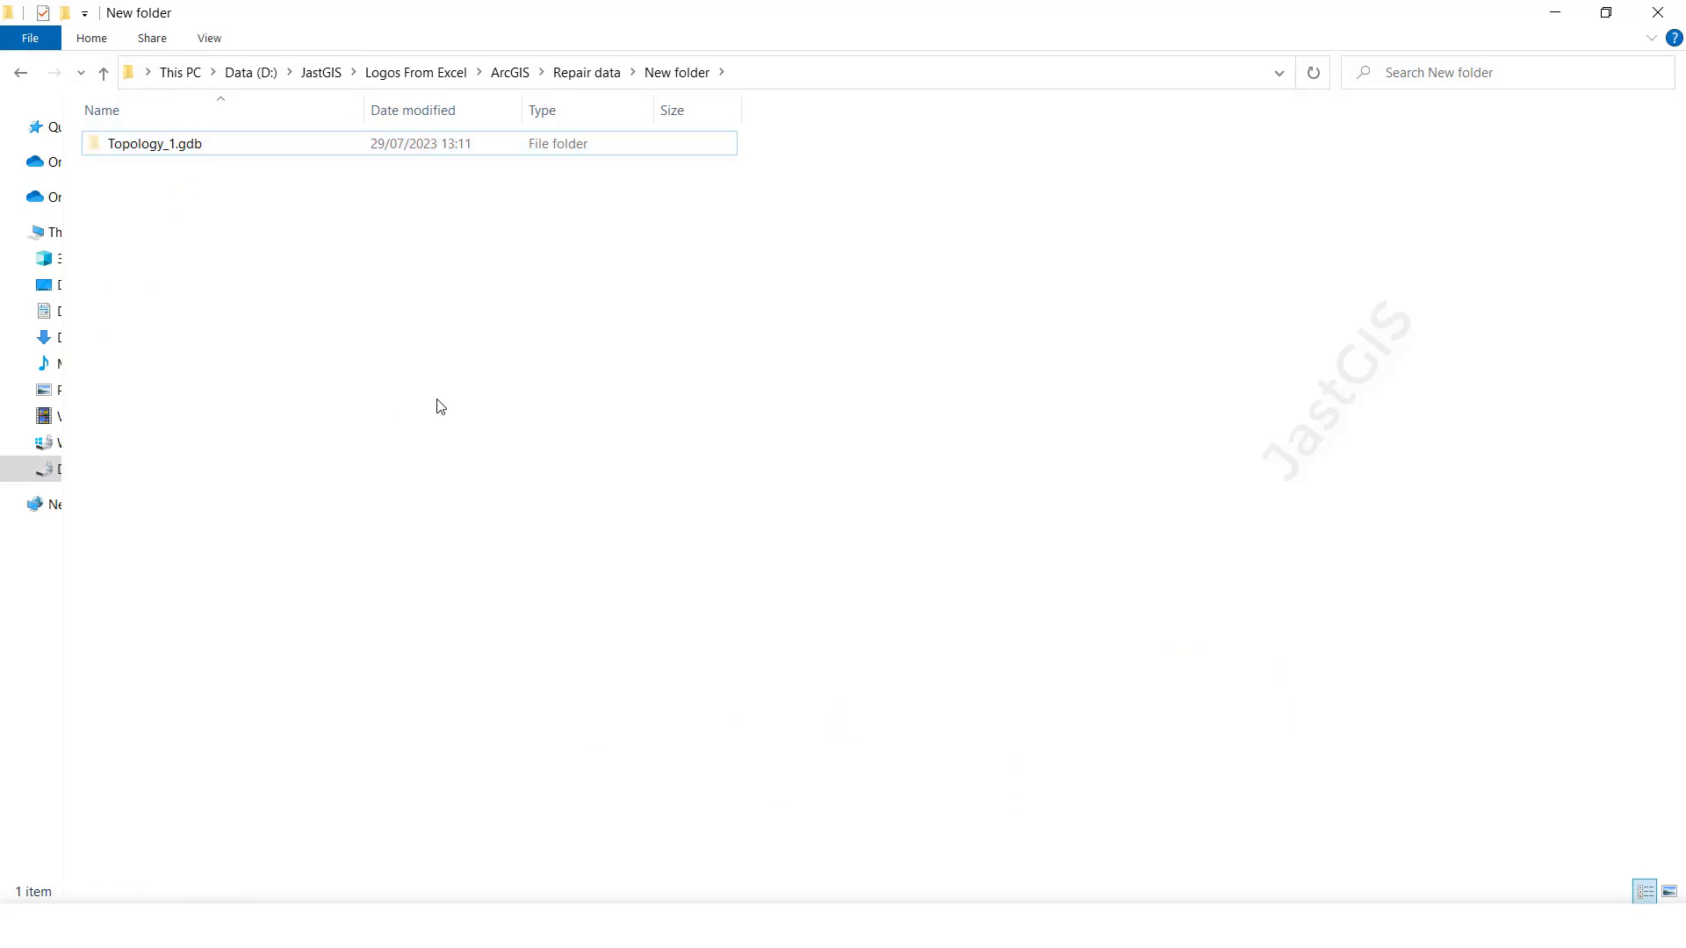
key("alt+Left")
left_click(331, 462)
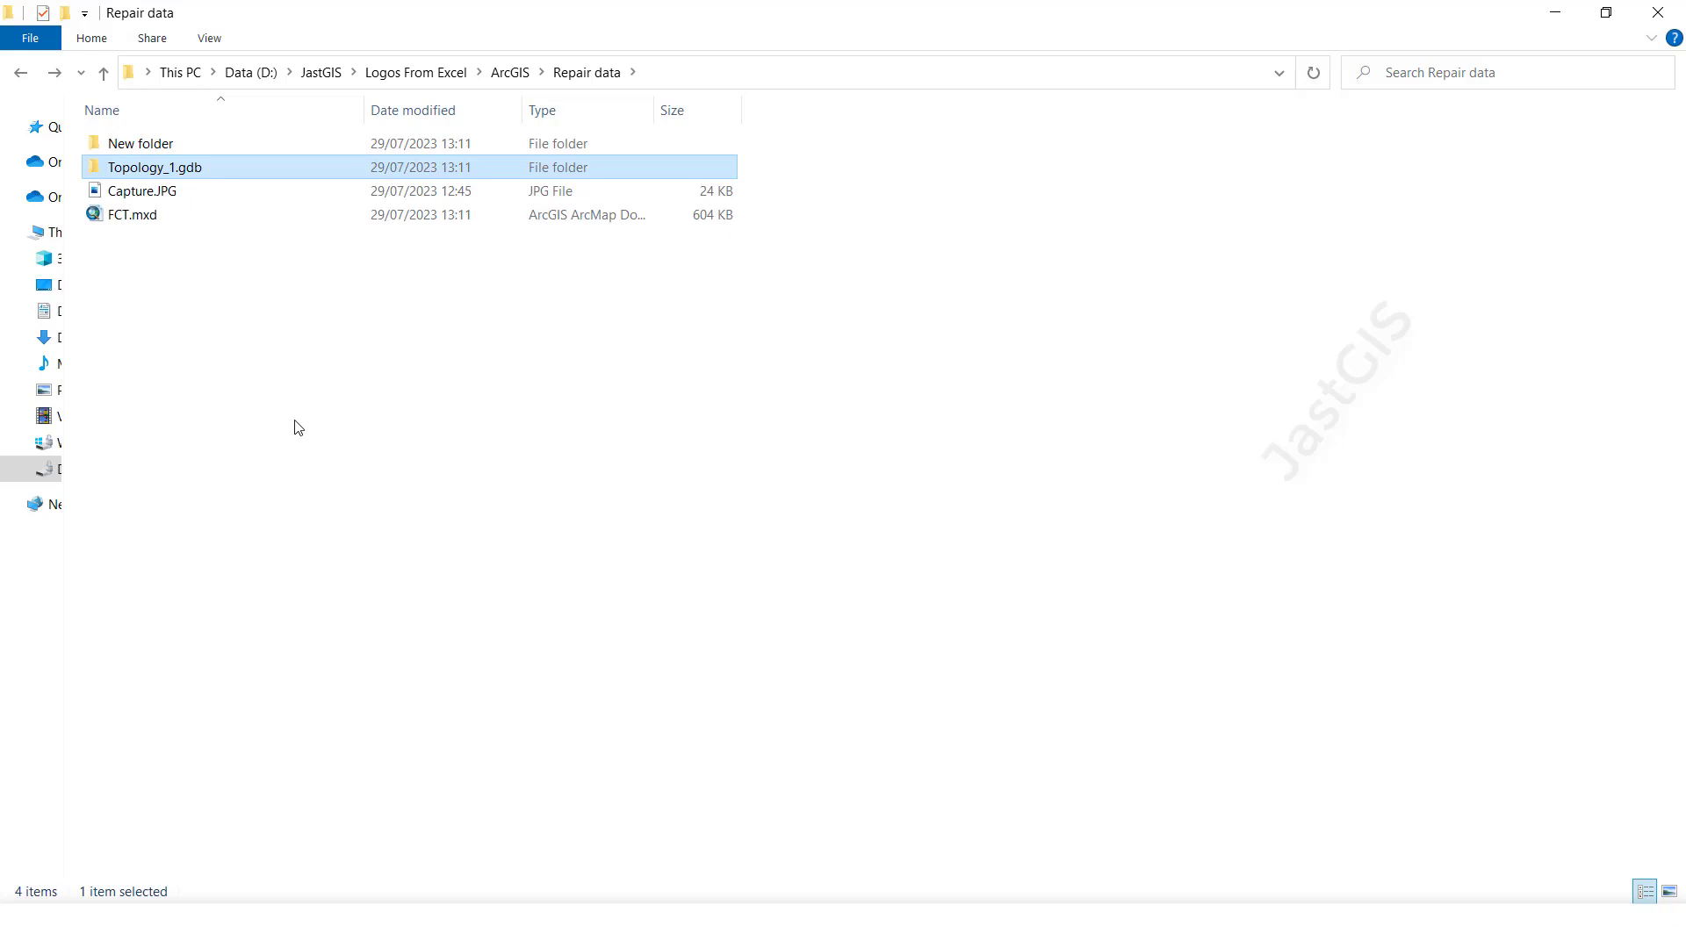
double_click(134, 220)
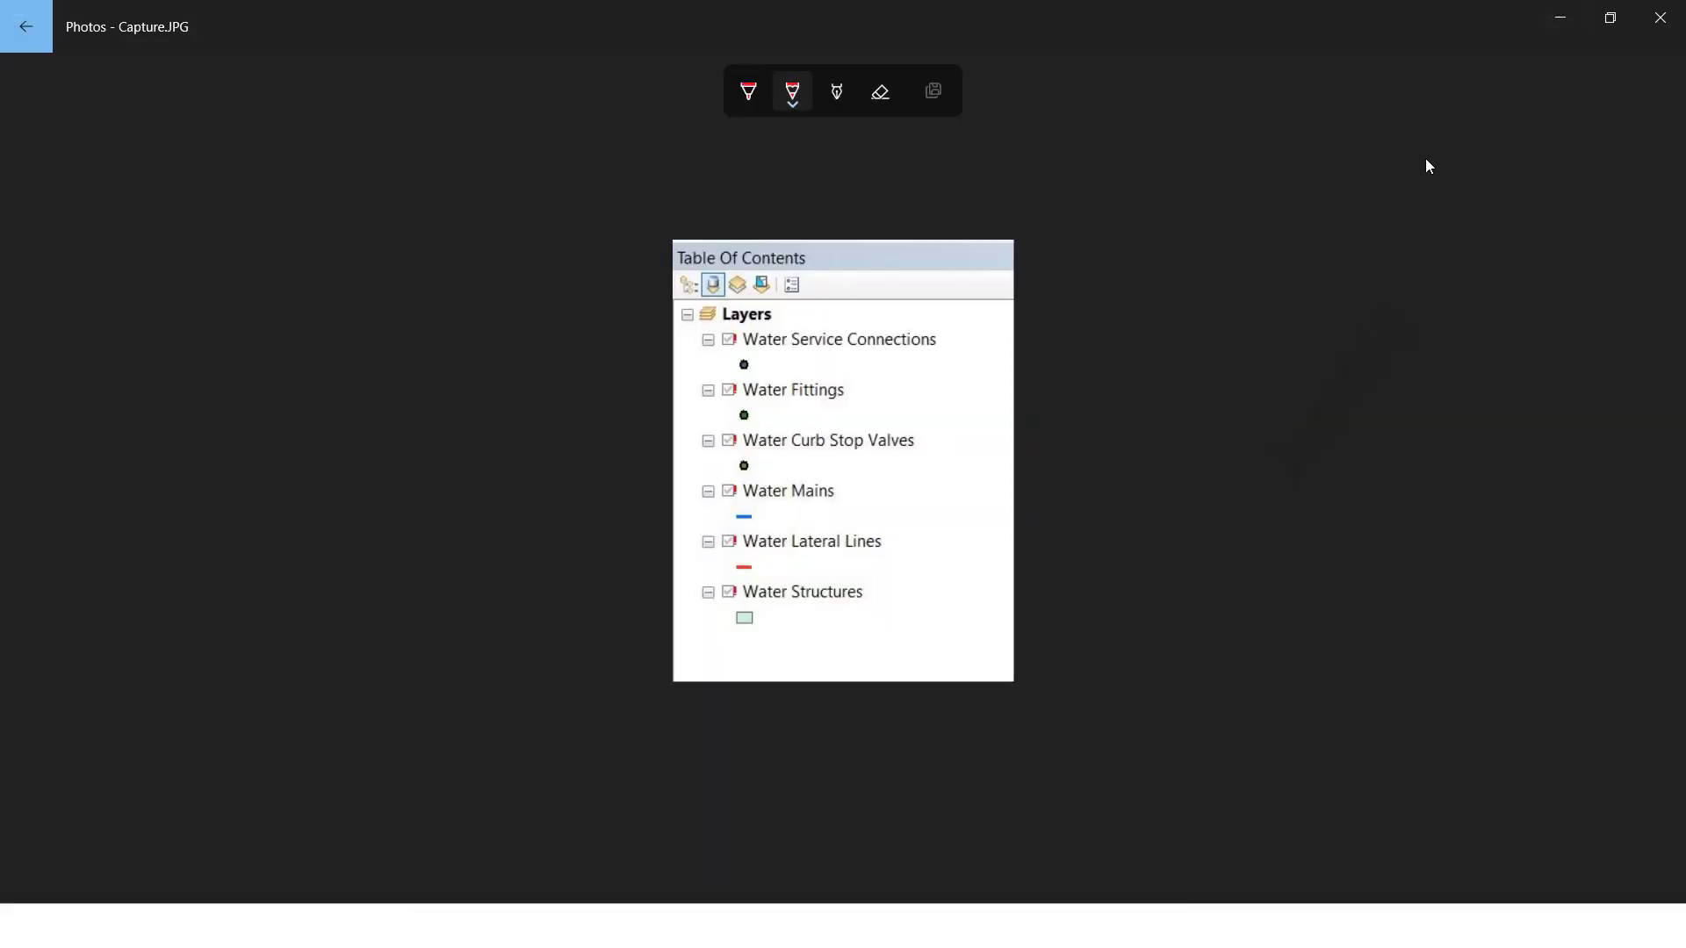
Step: Minimize the Capture.JPG screenshot to reveal the reopened FCT.mxd
left_click(1553, 21)
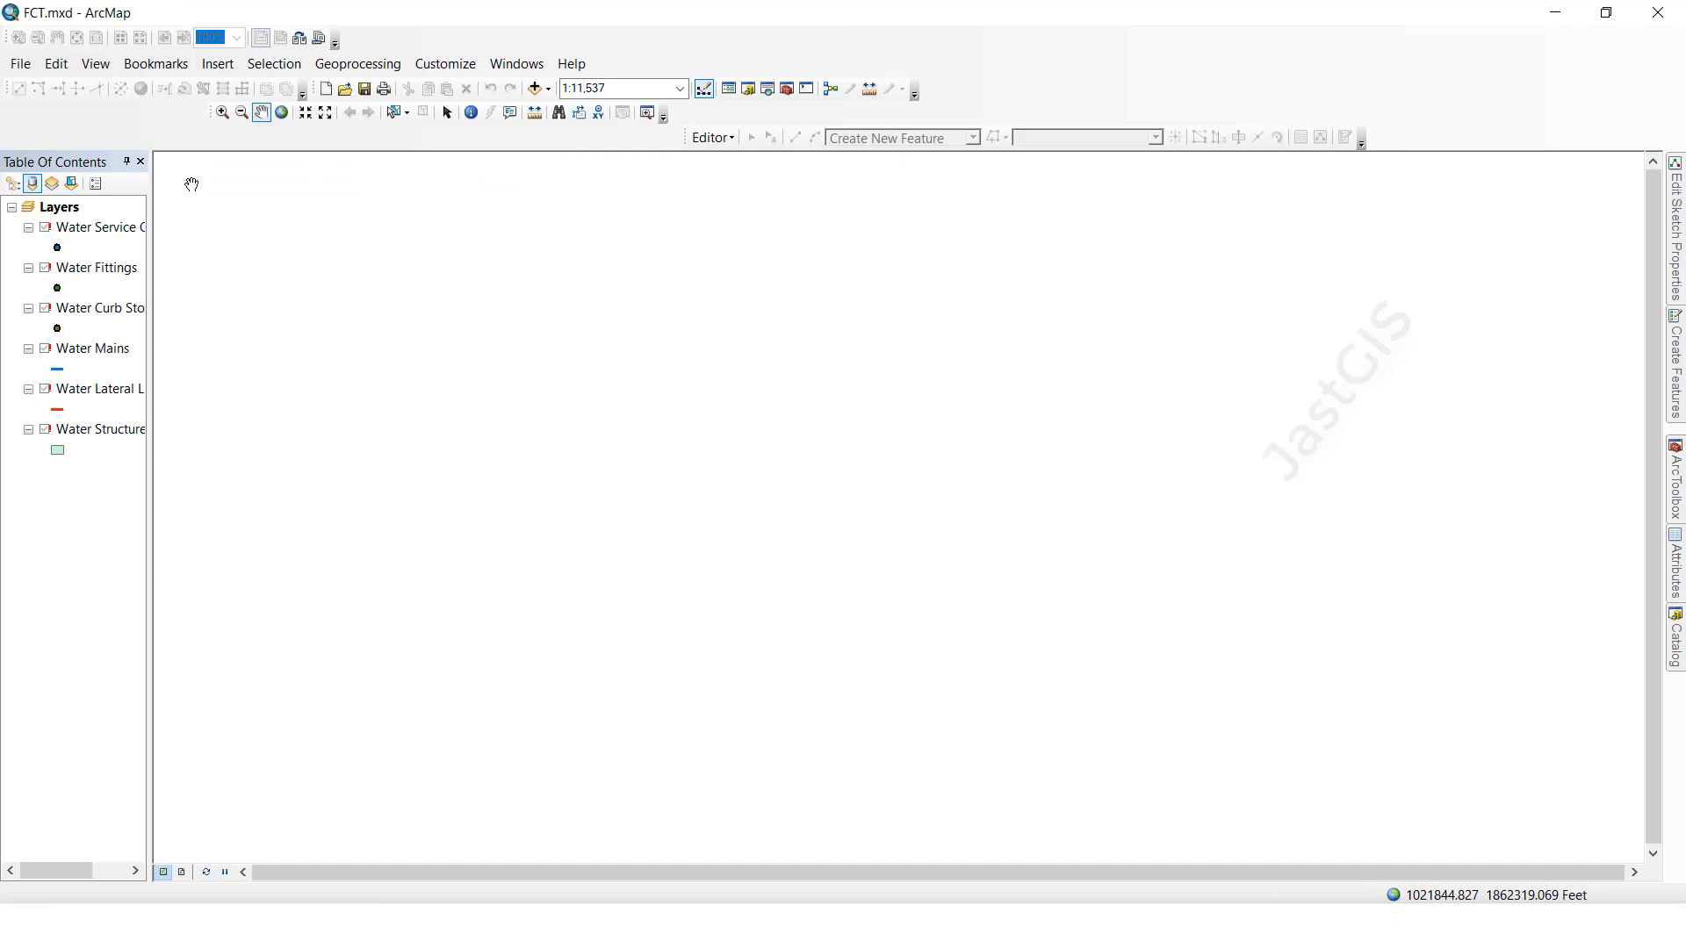
Step: Repair Water Fittings' source to Repair data > Topology_1.gdb > WaterDistribution > wFitting, relinking all water layers
right_click(81, 269)
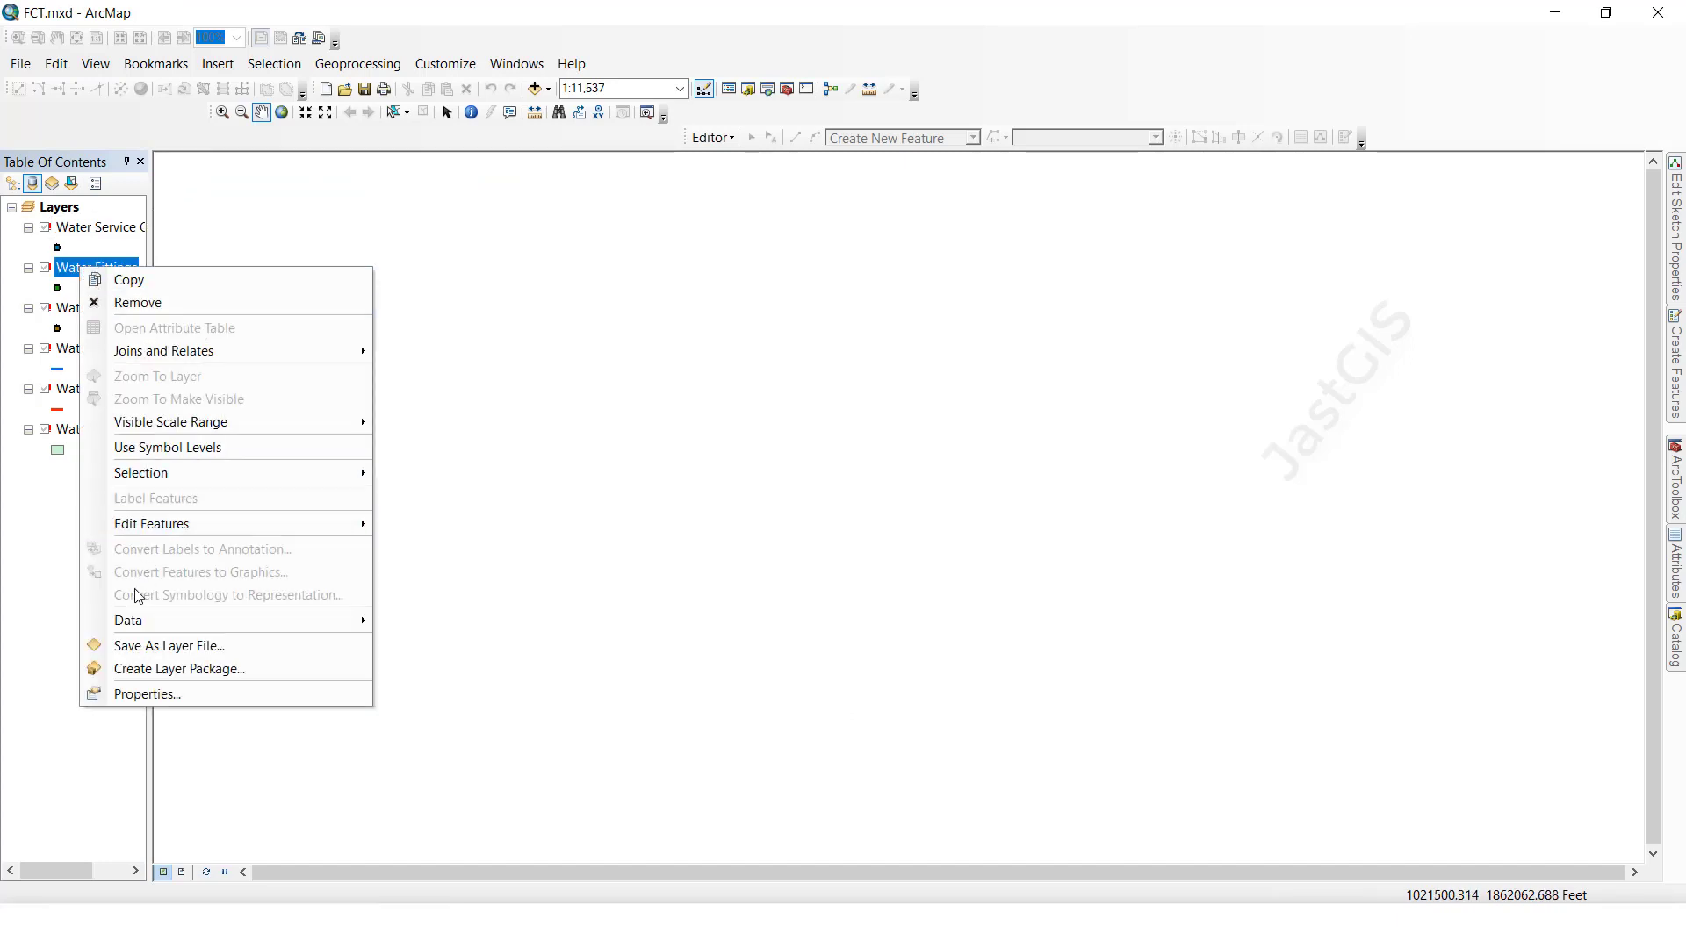
mouse_move(131, 629)
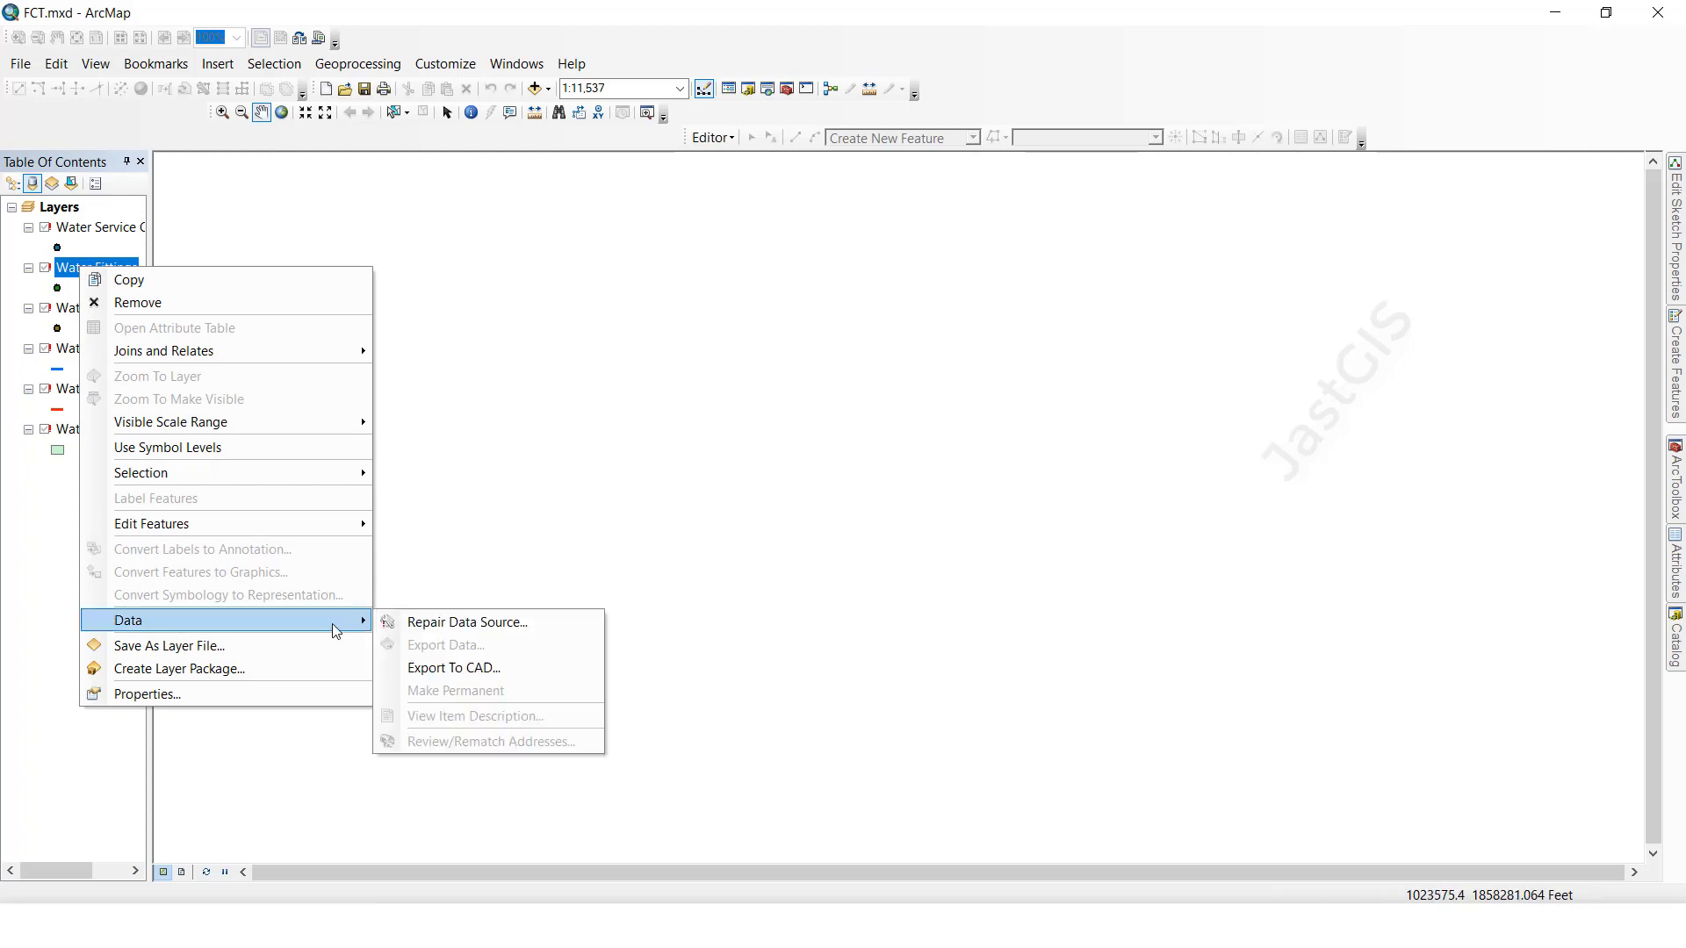
left_click(429, 625)
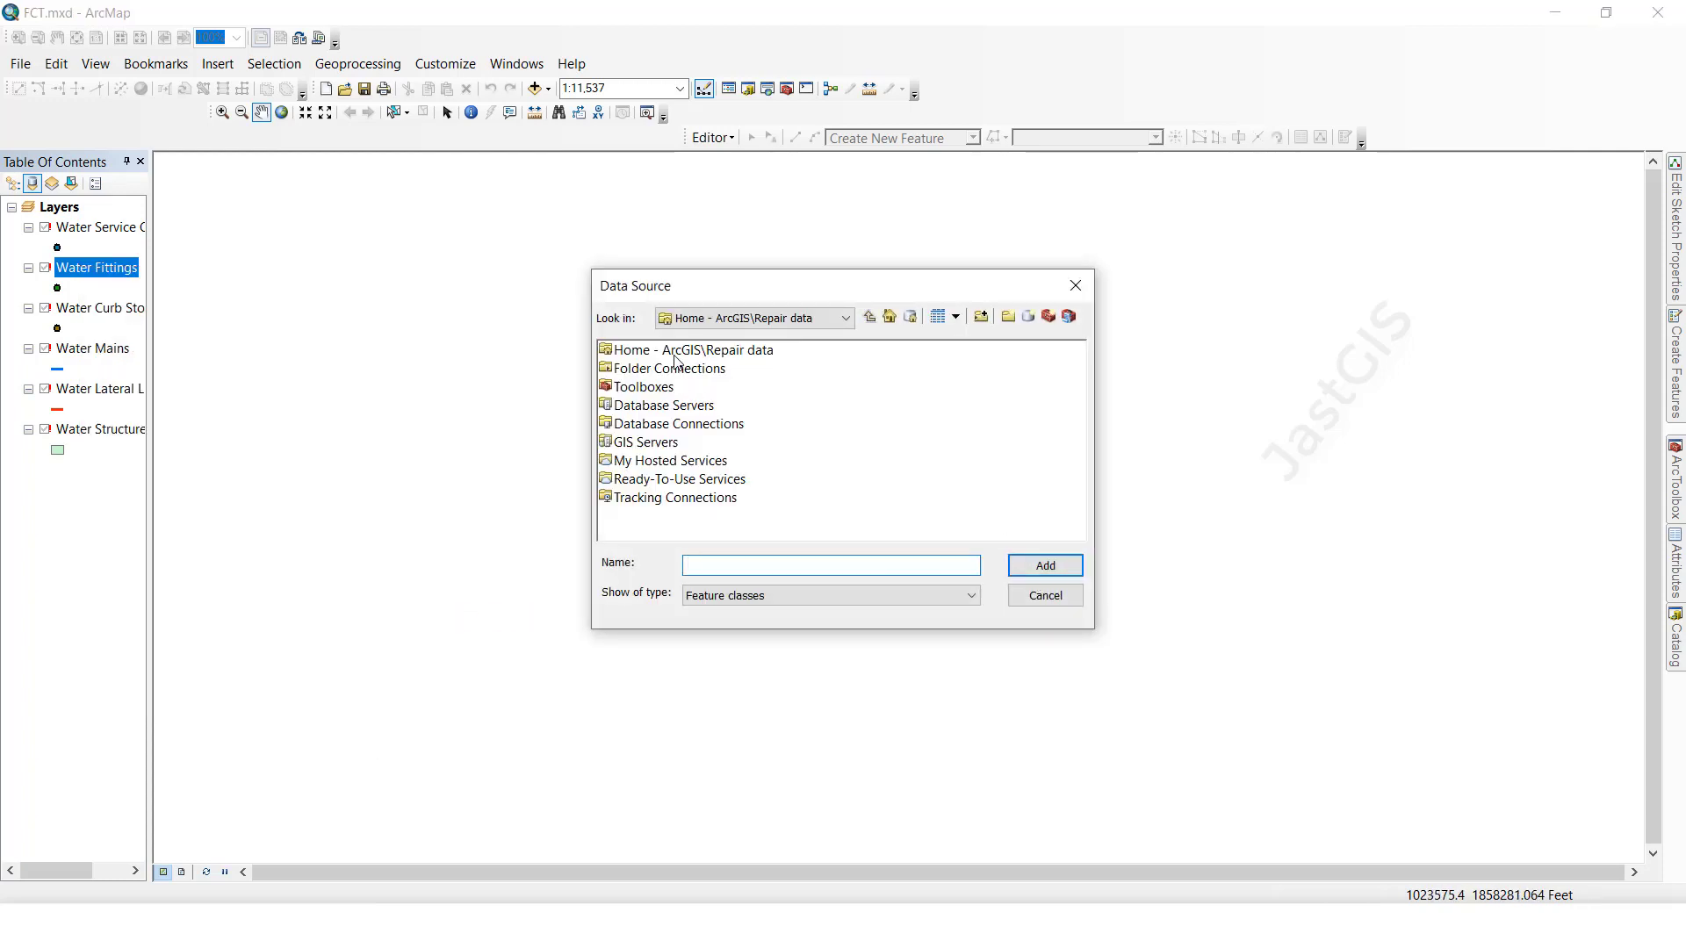
double_click(674, 351)
double_click(651, 370)
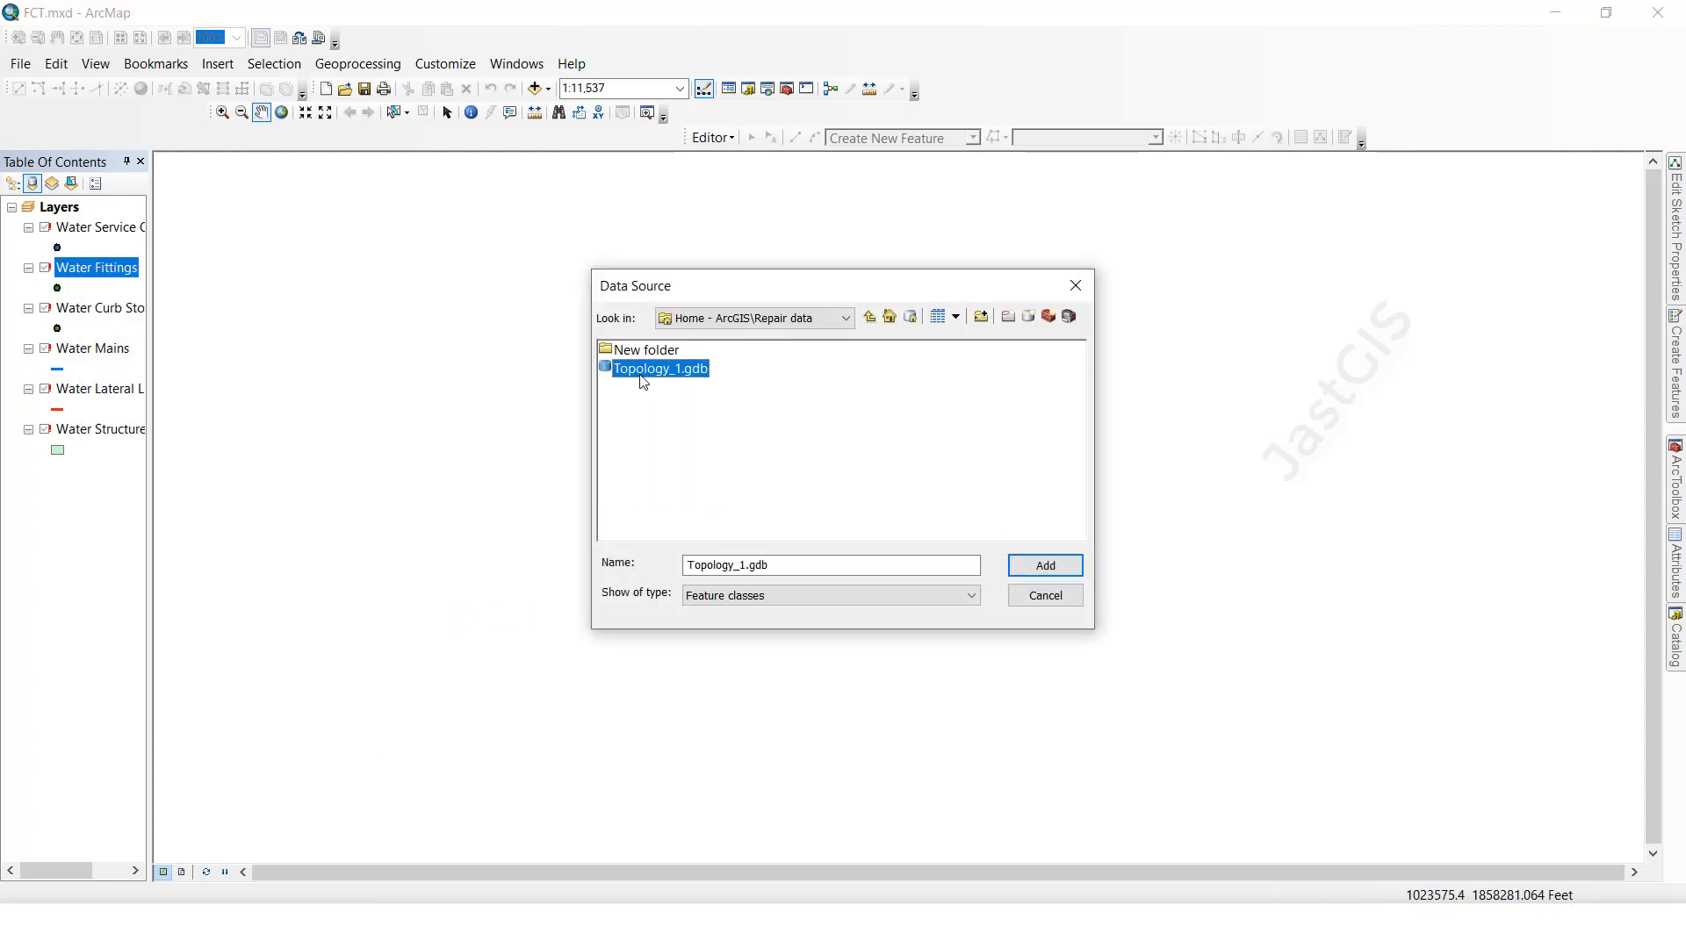
double_click(650, 351)
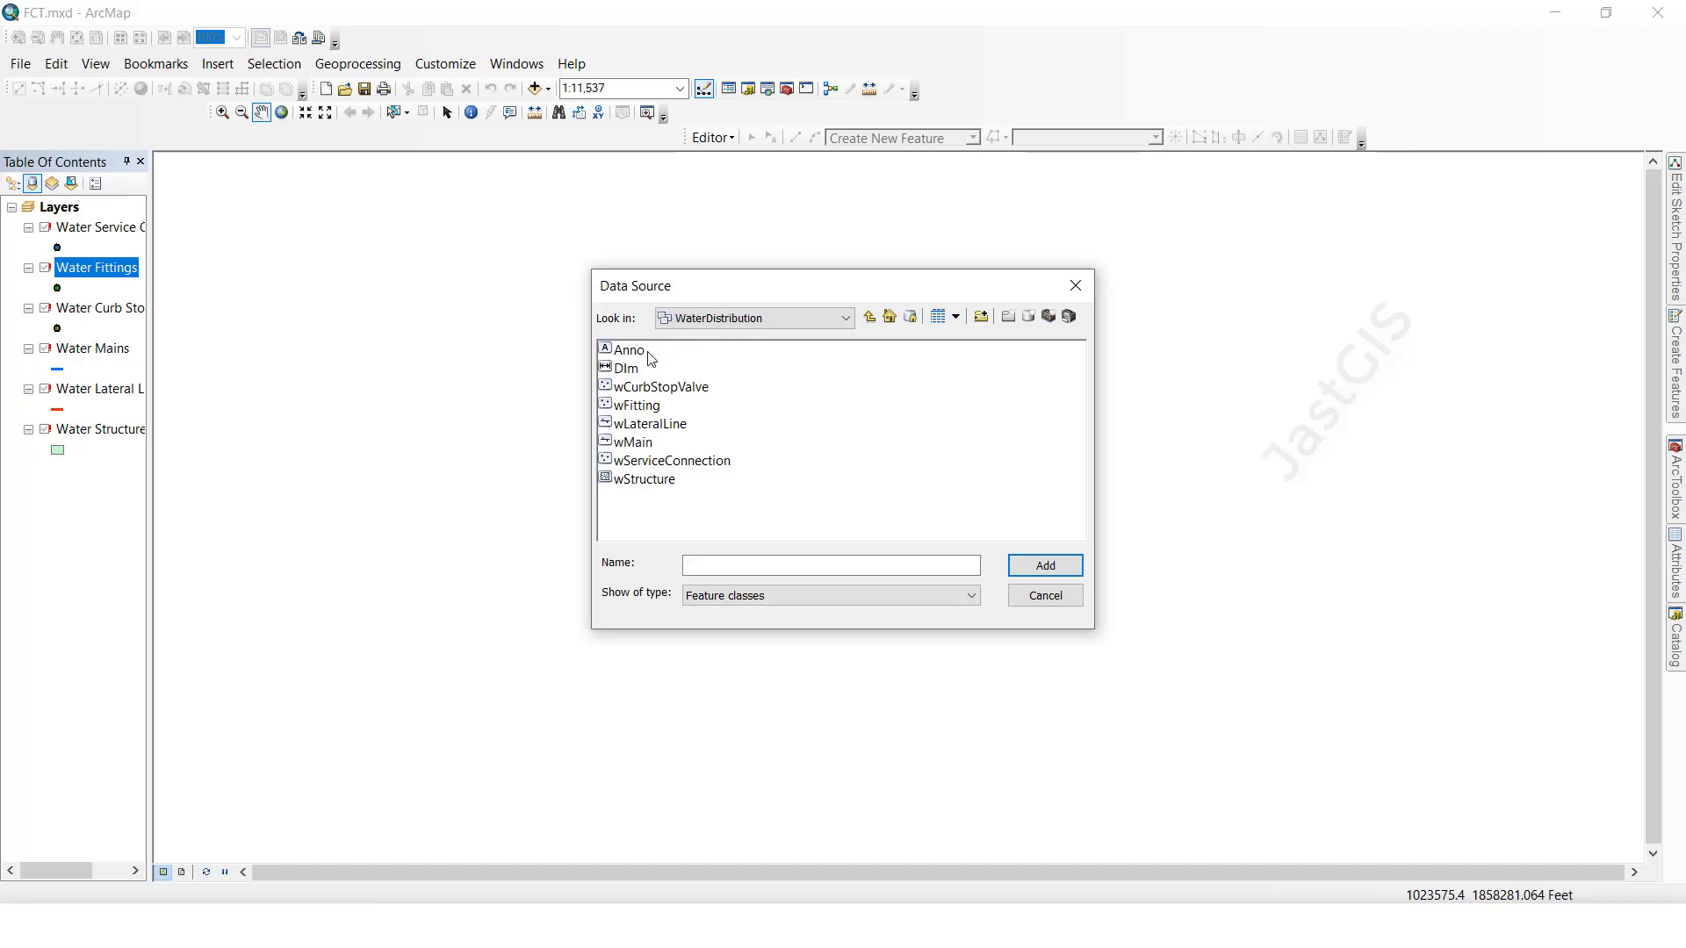
left_click(641, 413)
left_click(1029, 563)
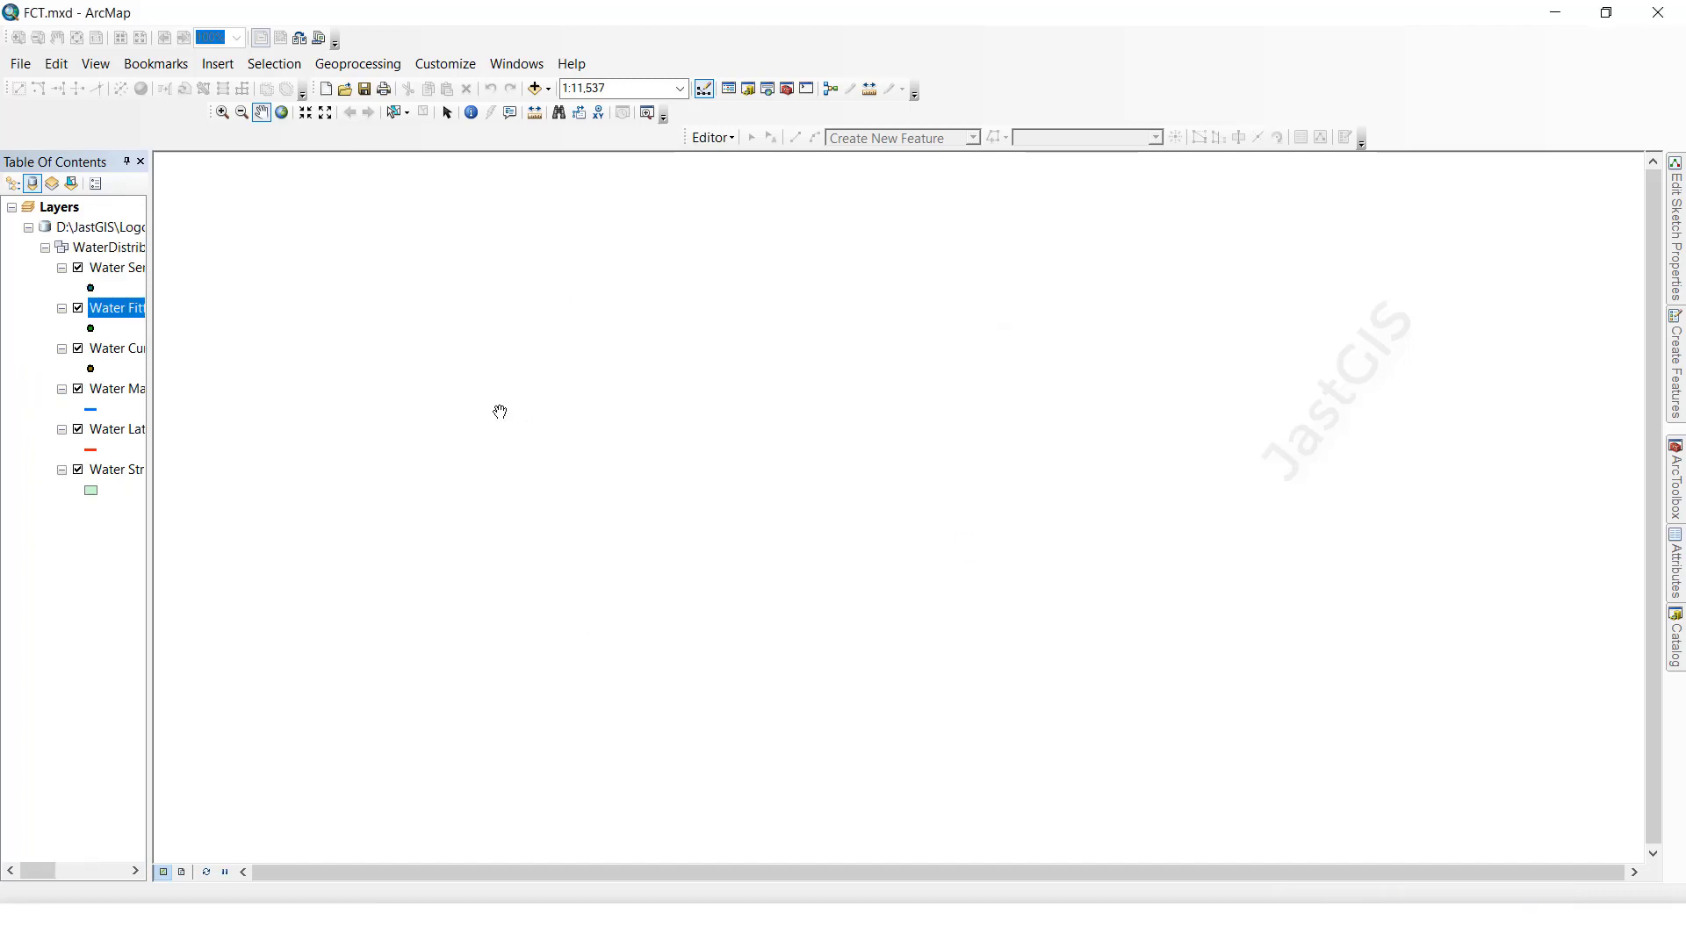